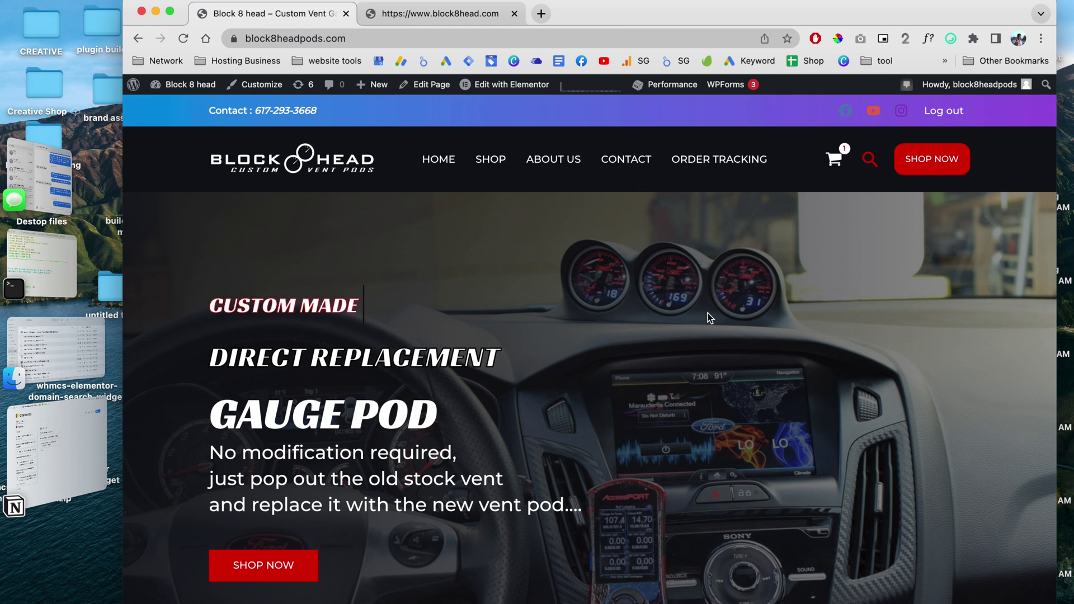
- Look over the hero banner and buyer note sections on the new block8headpods.com home page
scroll(598, 404, down, 2)
scroll(598, 403, up, 3)
scroll(532, 354, down, 10)
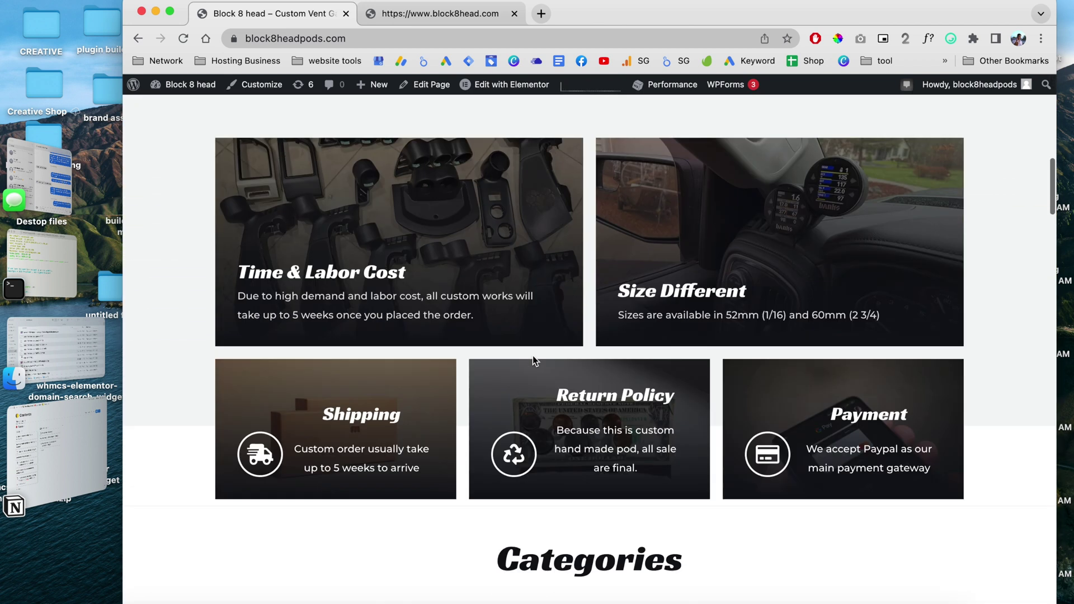
scroll(533, 355, down, 3)
scroll(533, 355, up, 15)
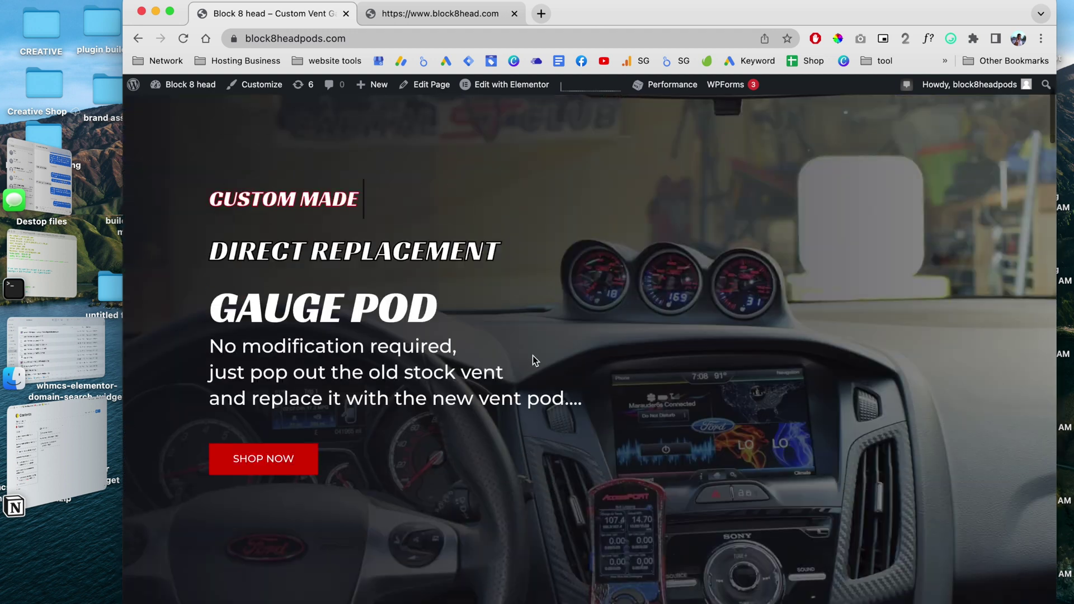
- Review the old block8head.com page from its photos to the pricing info, highlighting the Triple pod M6/MS6 entry
click(454, 14)
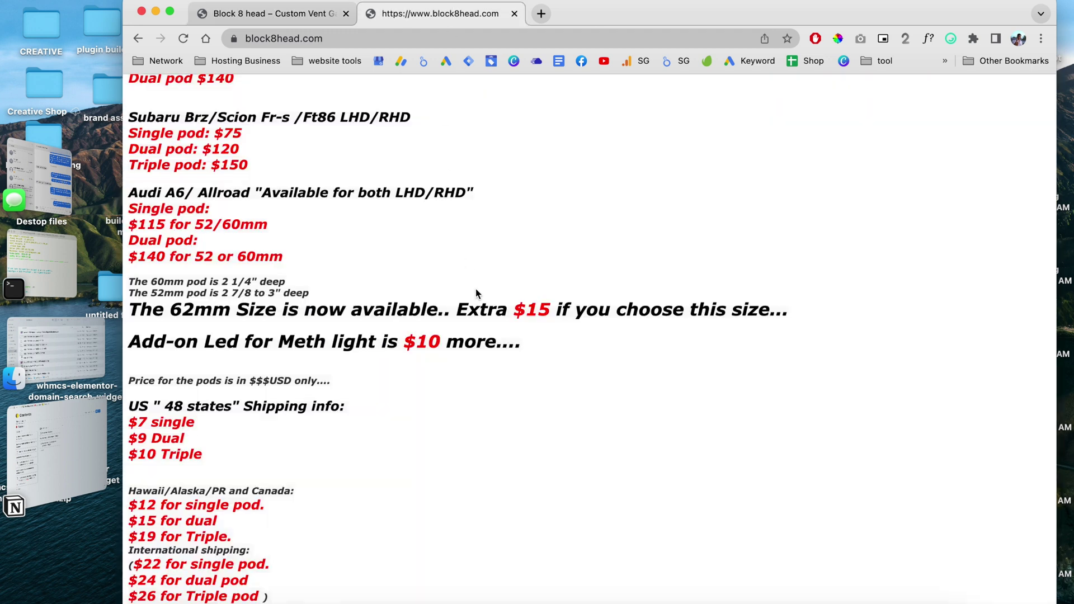
scroll(475, 293, up, 15)
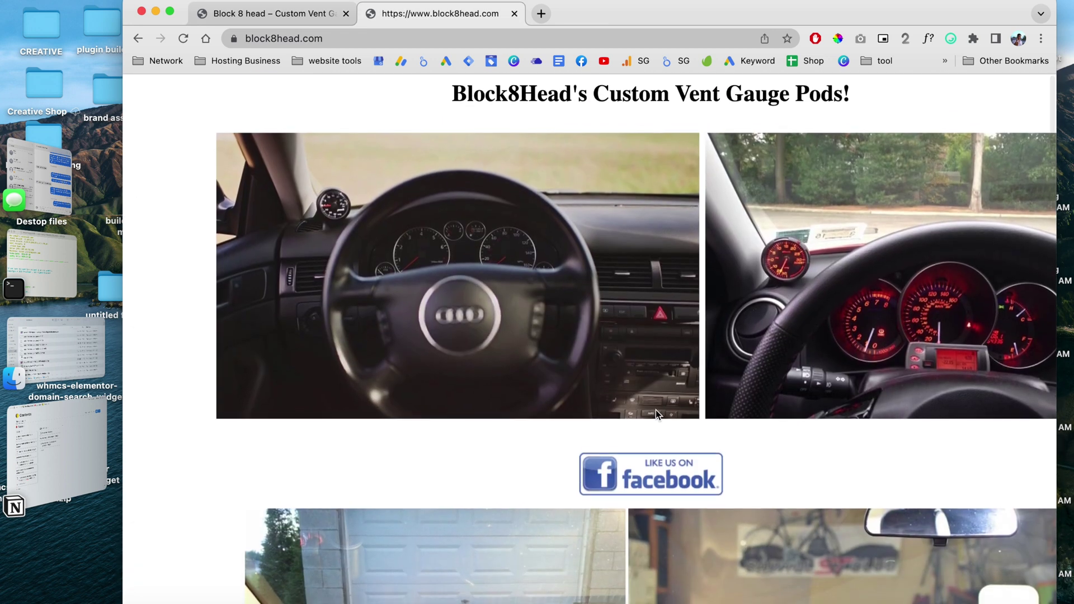
scroll(559, 348, down, 9)
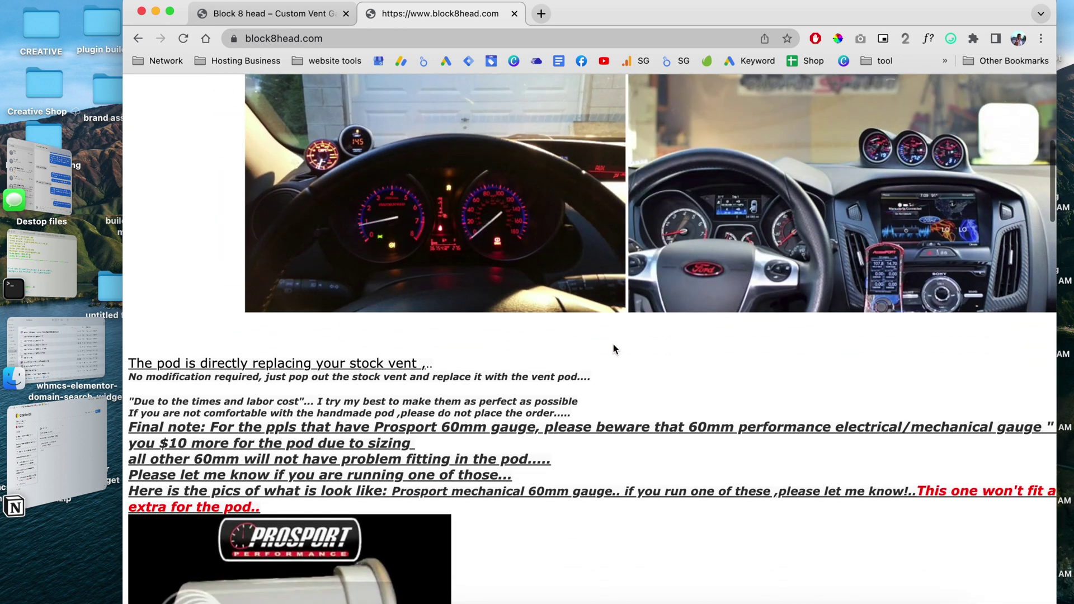
scroll(614, 349, down, 10)
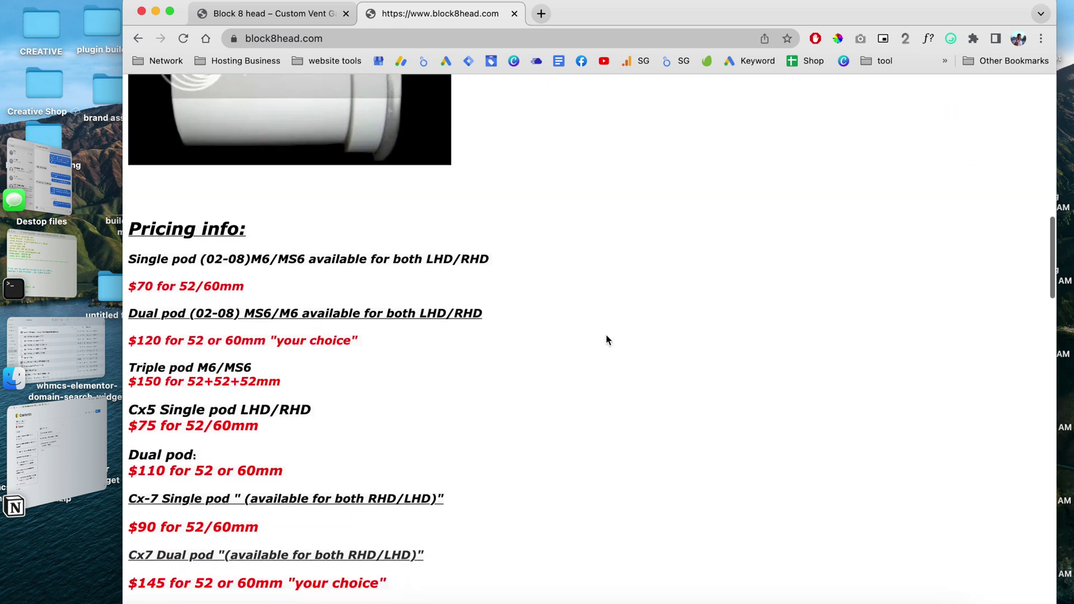
drag(317, 380, 125, 371)
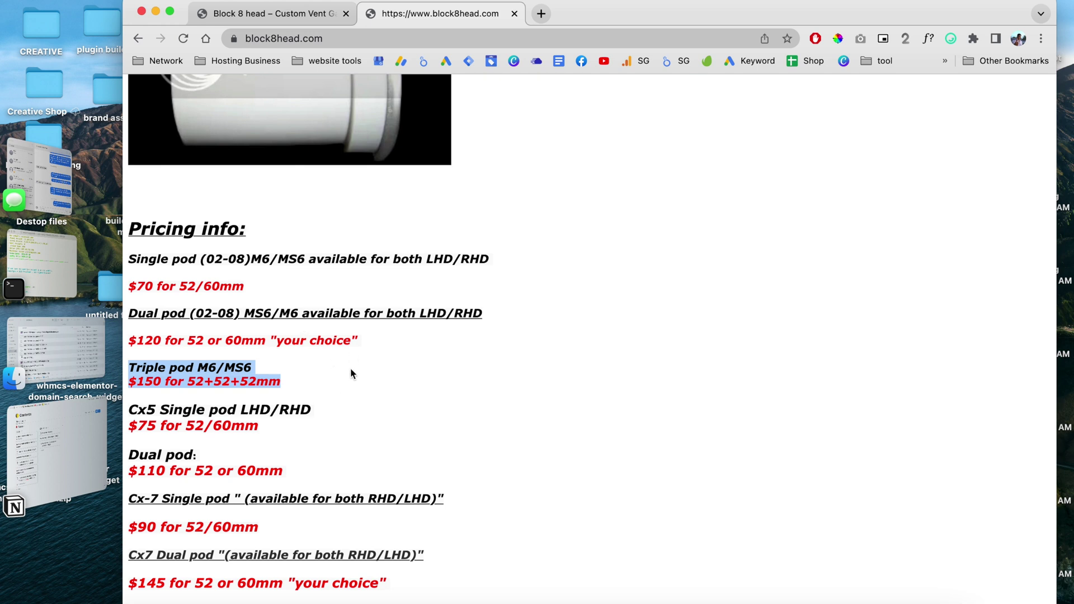
- Examine the Buyer Note, Categories and New Arrivals sections on the block8headpods.com home page
click(348, 7)
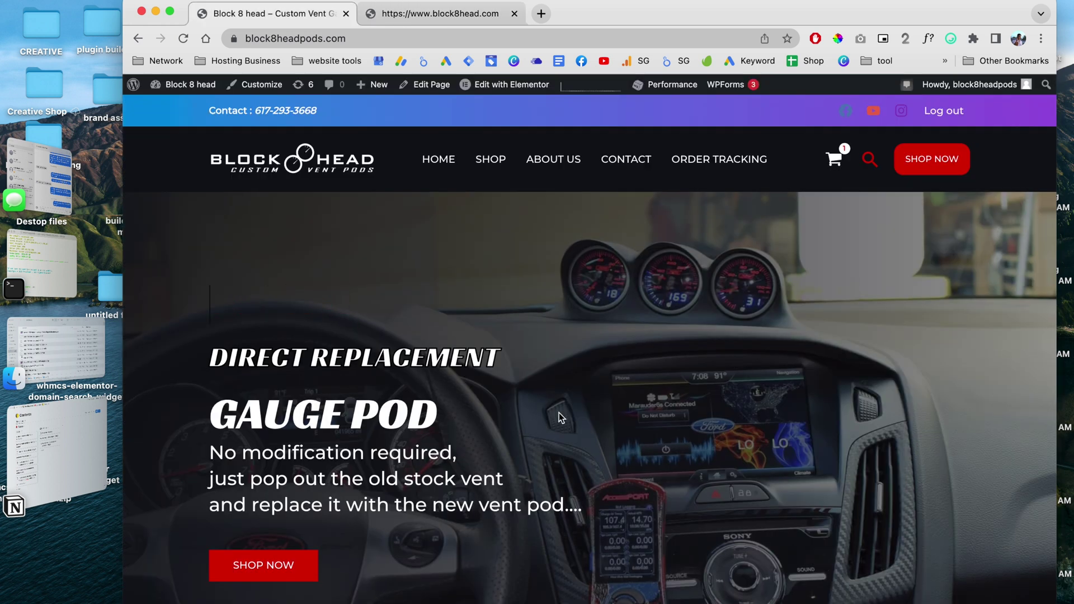
scroll(559, 413, down, 10)
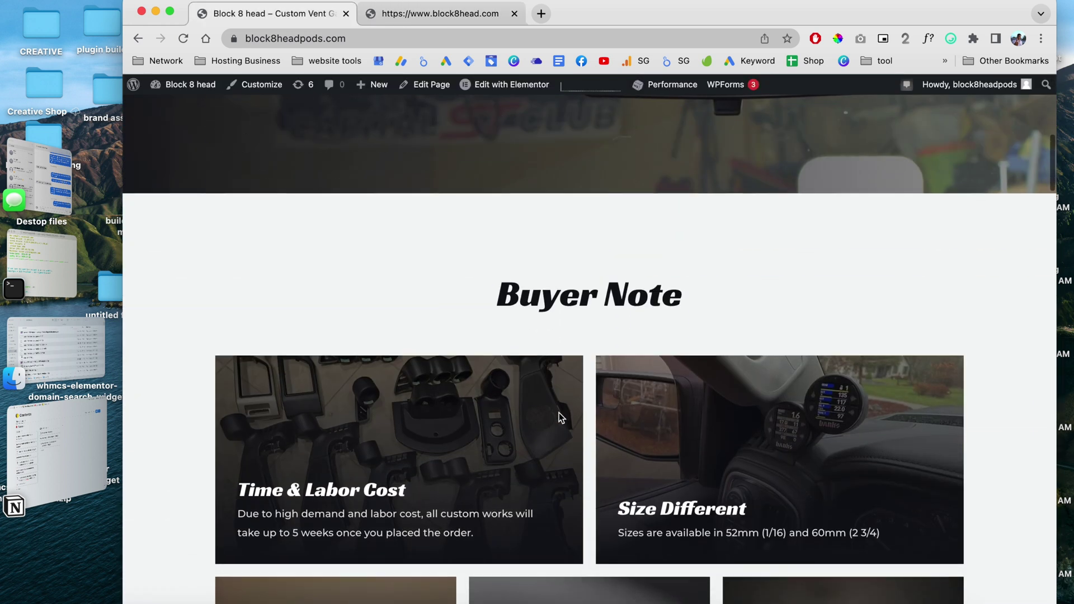
scroll(559, 413, down, 4)
scroll(559, 413, up, 4)
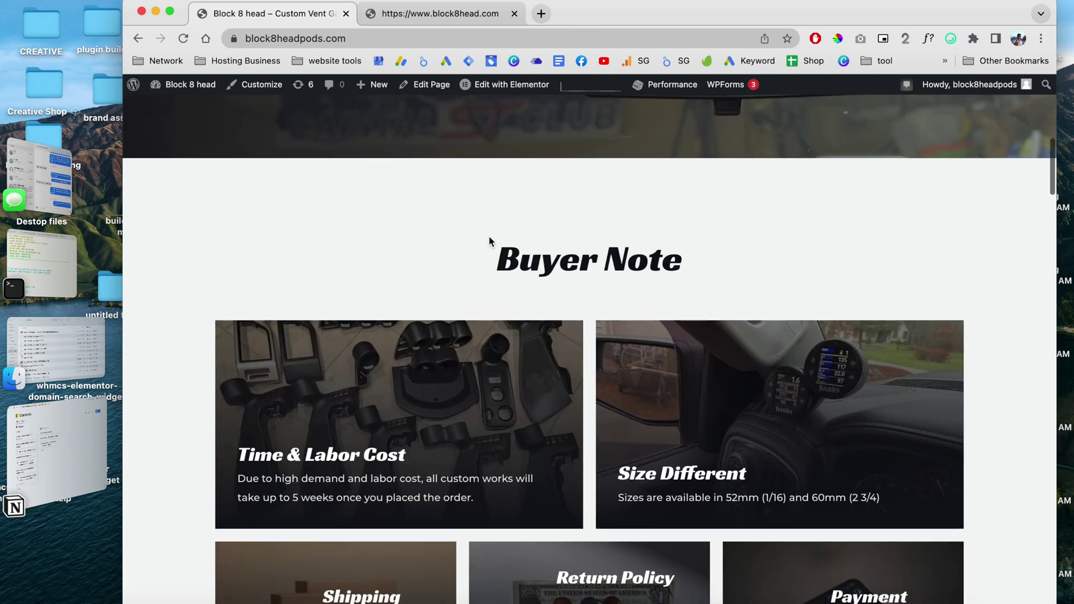
scroll(489, 236, down, 10)
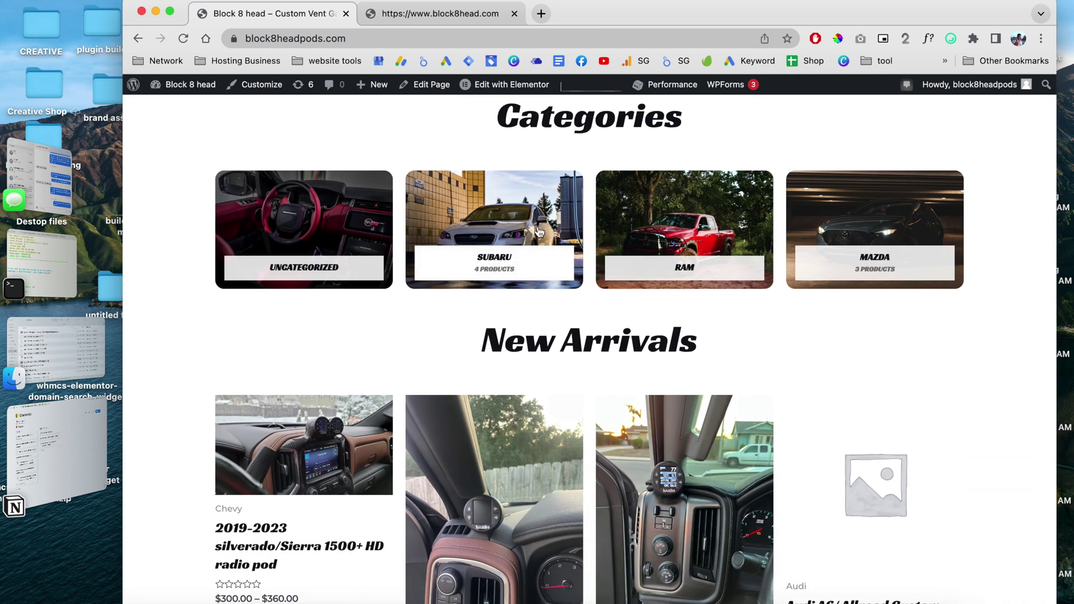
scroll(552, 353, down, 3)
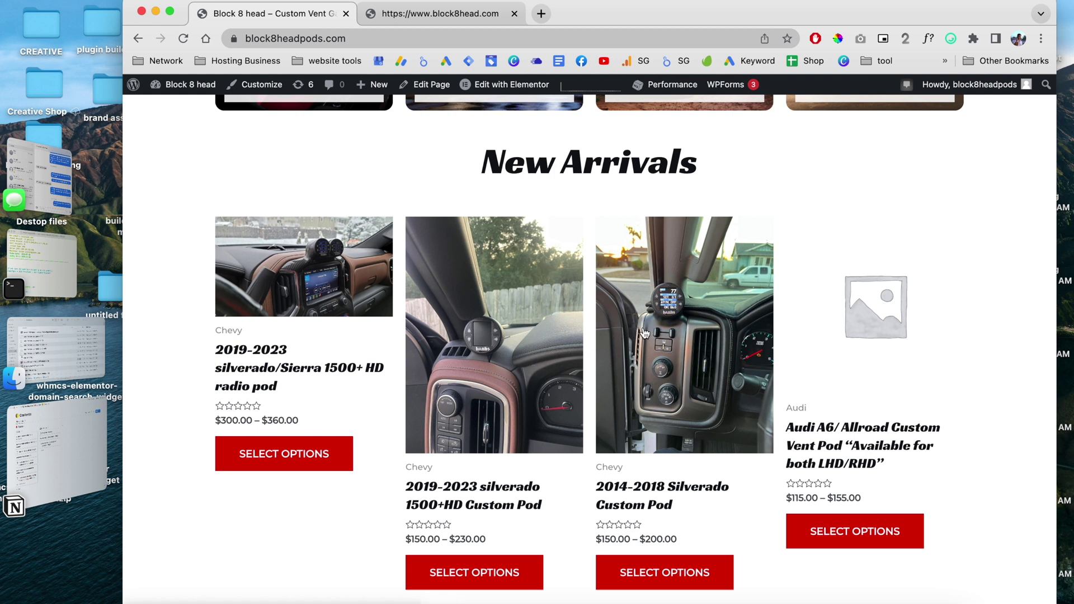
scroll(504, 354, down, 7)
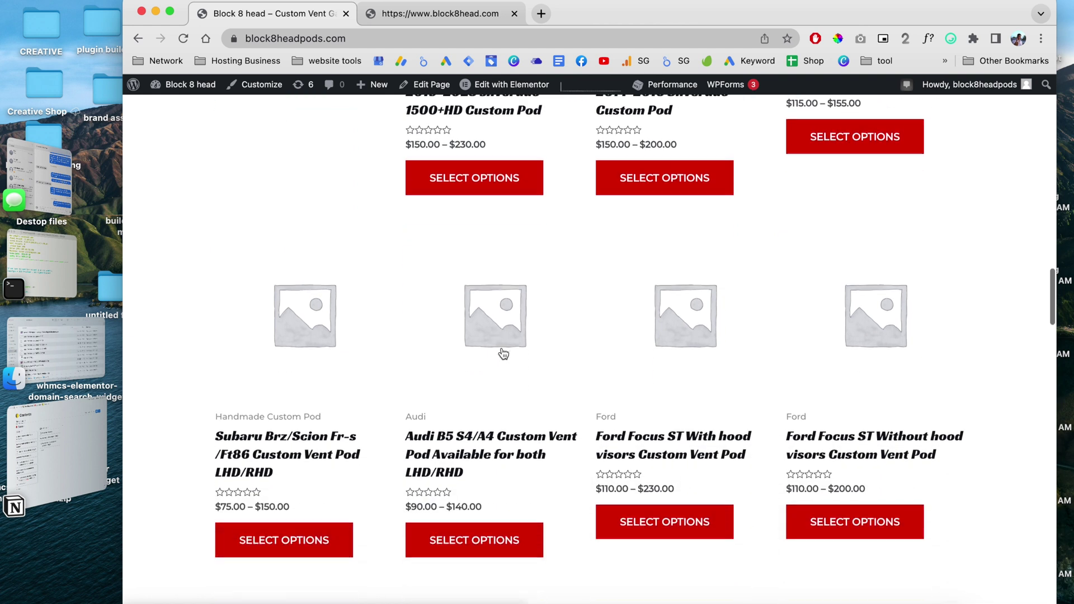
scroll(689, 286, up, 6)
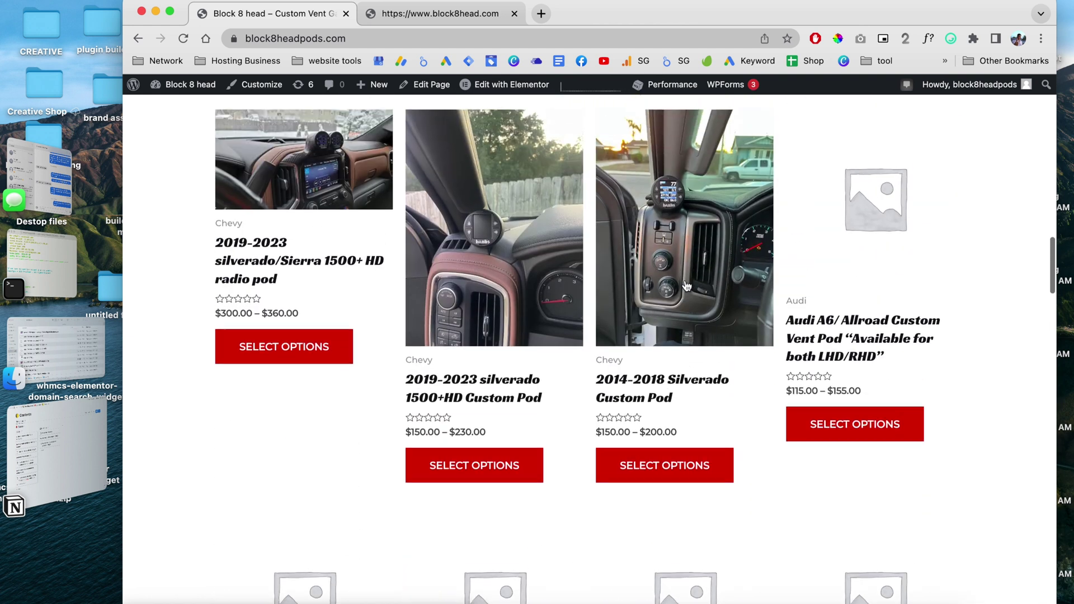
- Open the Audi A6/ Allroad Custom Vent Pod product and choose Single Pod, 52 mm and Left Hand Drive, checking the price
click(860, 227)
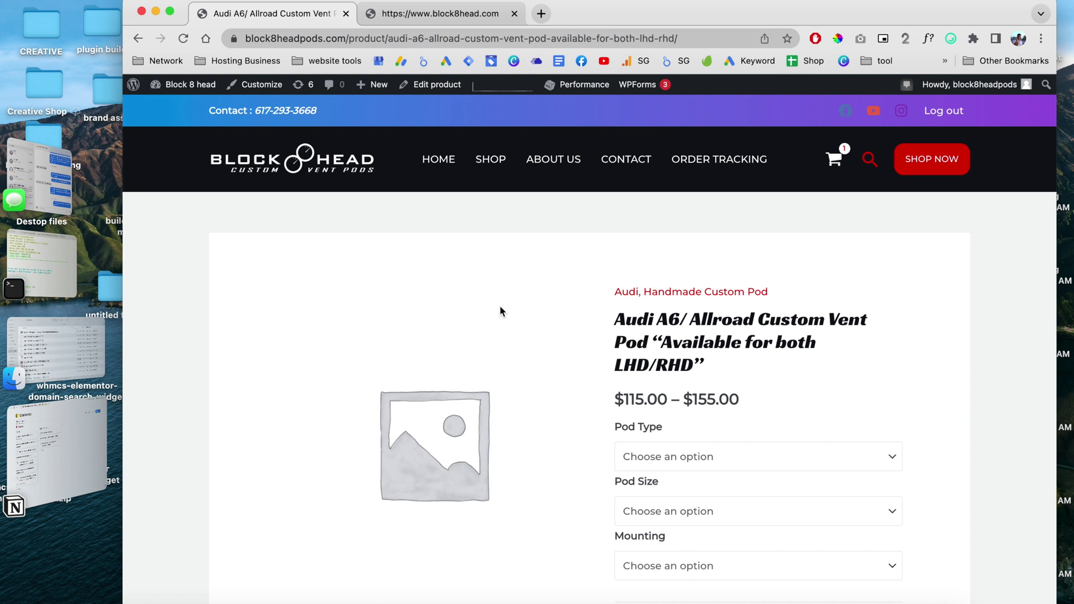
scroll(692, 321, down, 2)
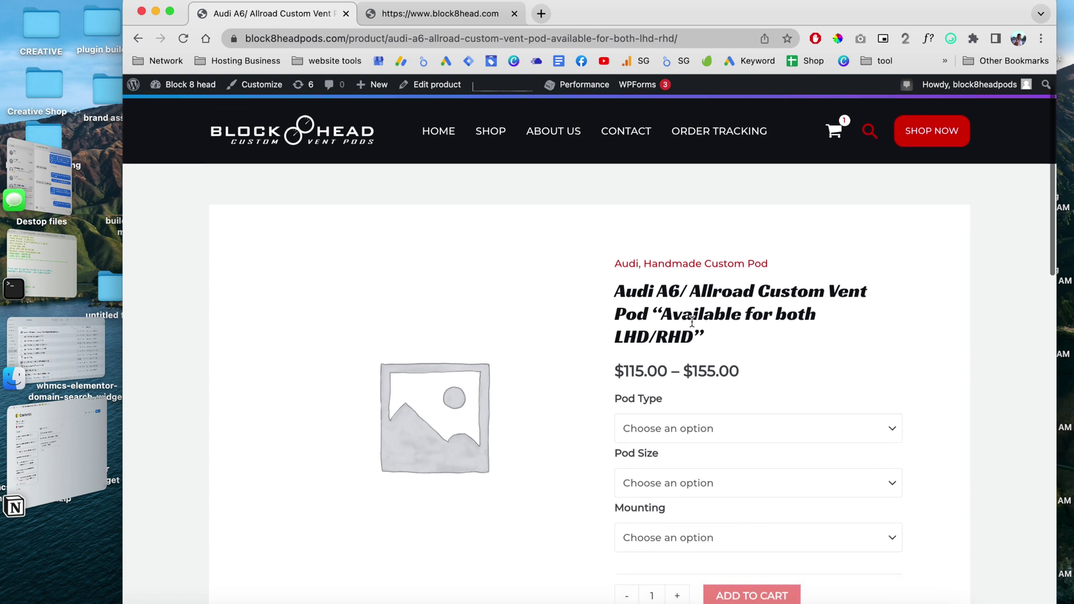
scroll(728, 336, down, 3)
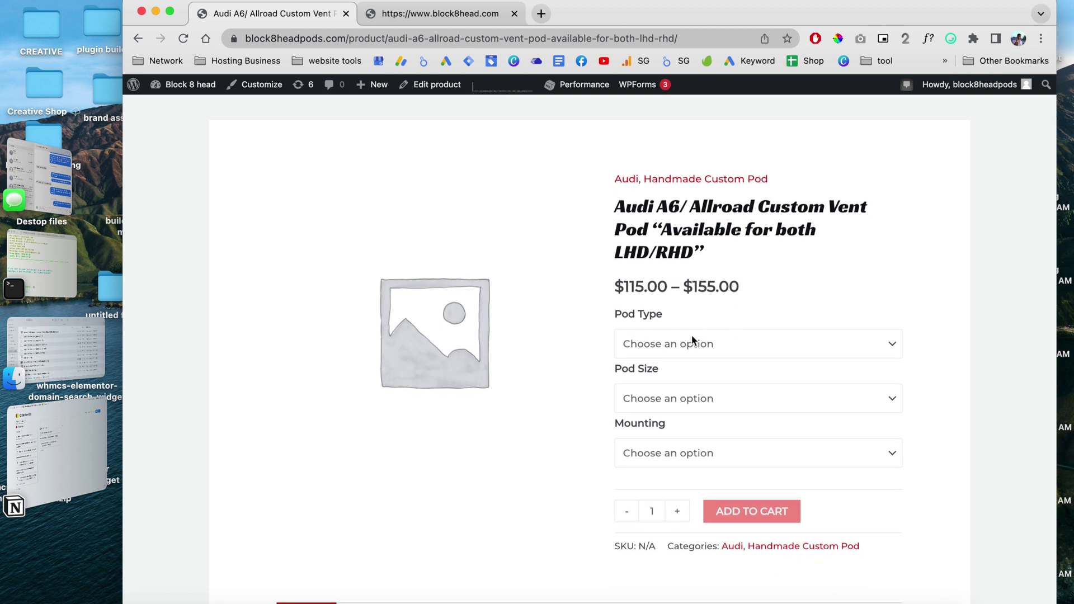
click(693, 343)
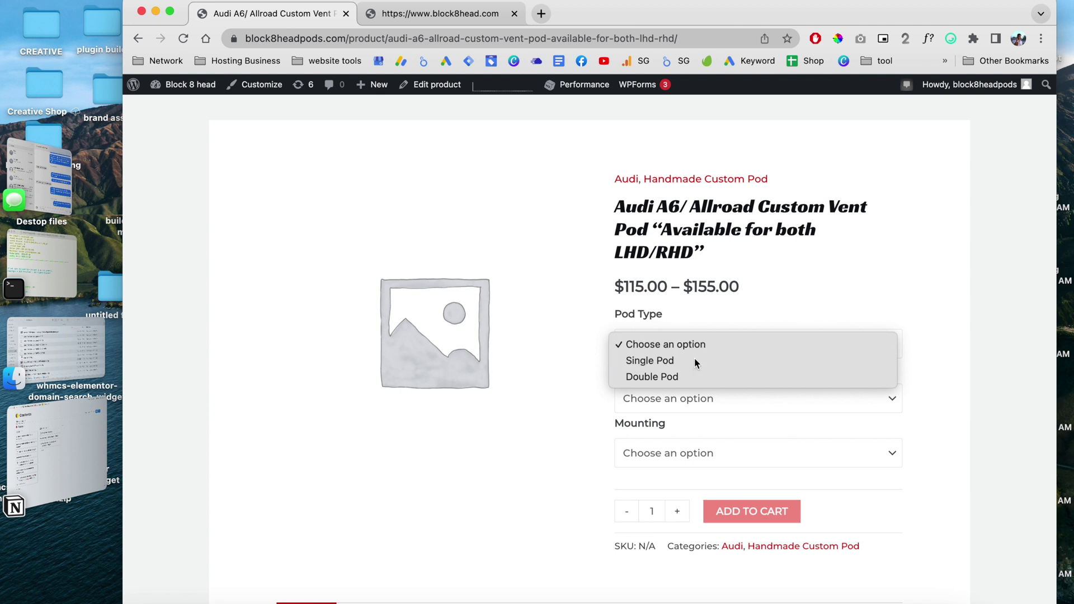
click(695, 361)
click(702, 387)
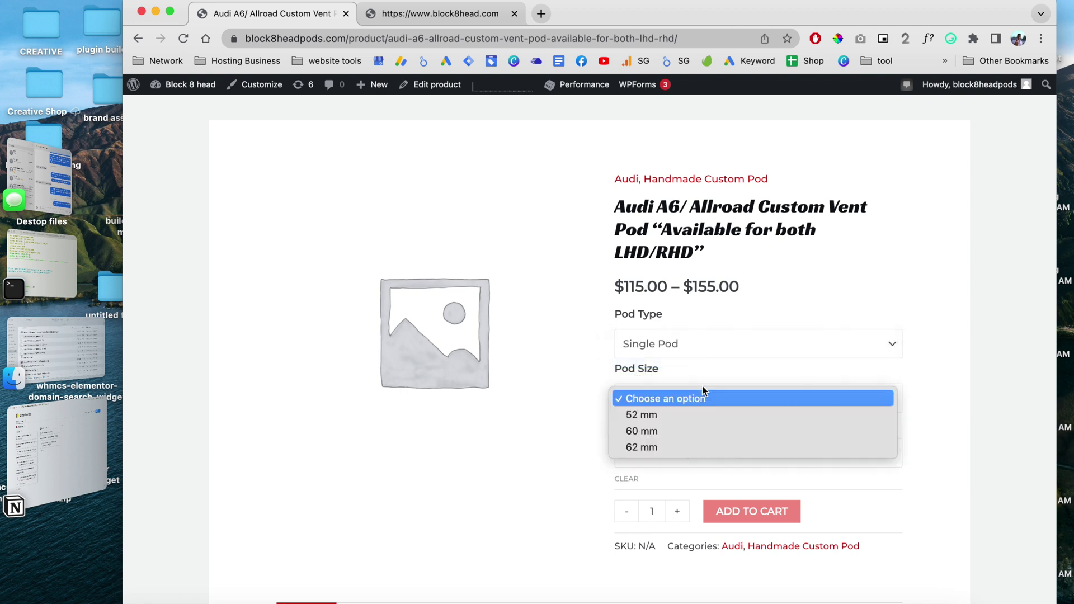
click(708, 417)
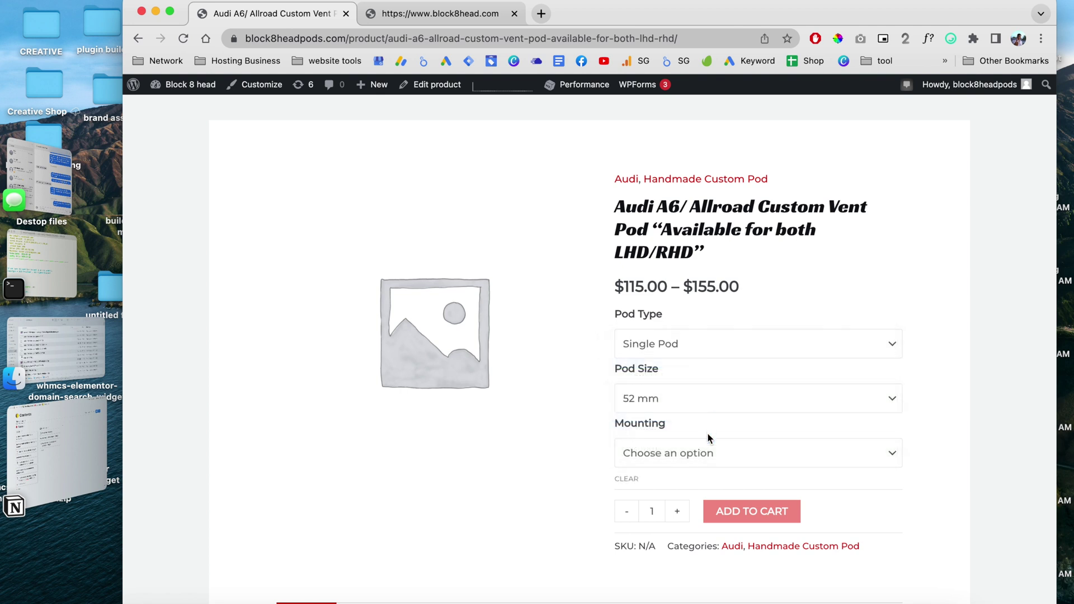
click(700, 454)
click(700, 467)
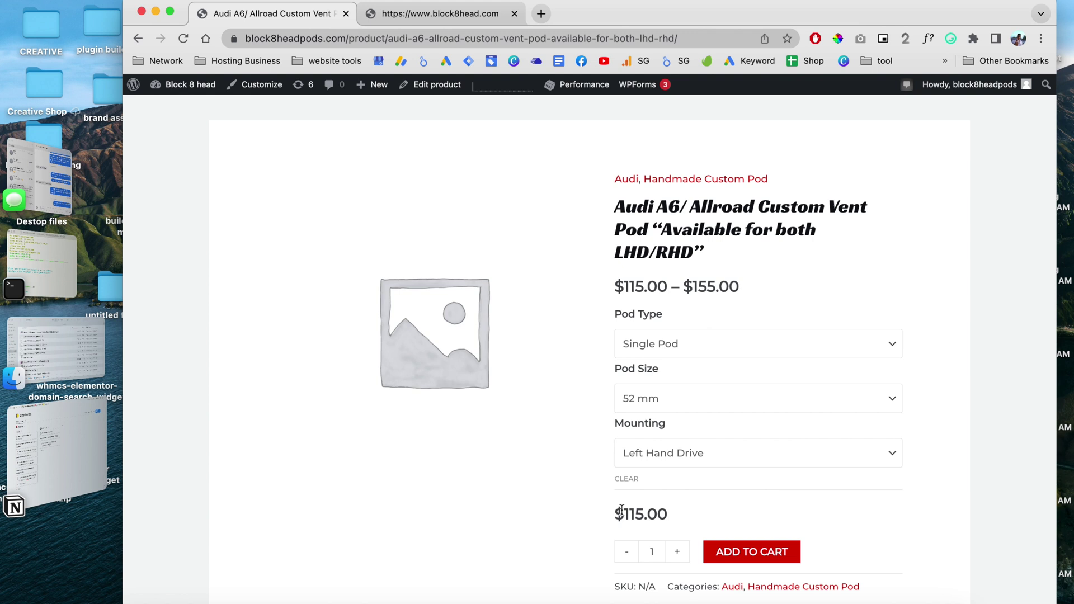
drag(621, 510, 662, 514)
click(716, 516)
- Examine the old block8head.com page's pod prices, ordering instructions, and US, Hawaii/Alaska/PR/Canada and international shipping rates
click(439, 14)
scroll(439, 378, down, 5)
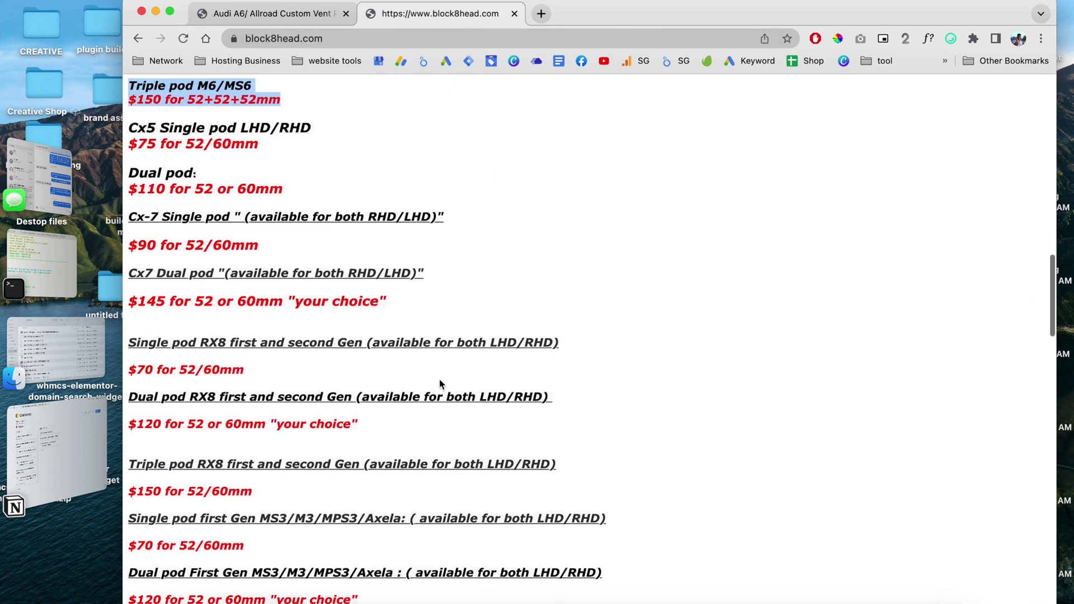
scroll(439, 378, down, 10)
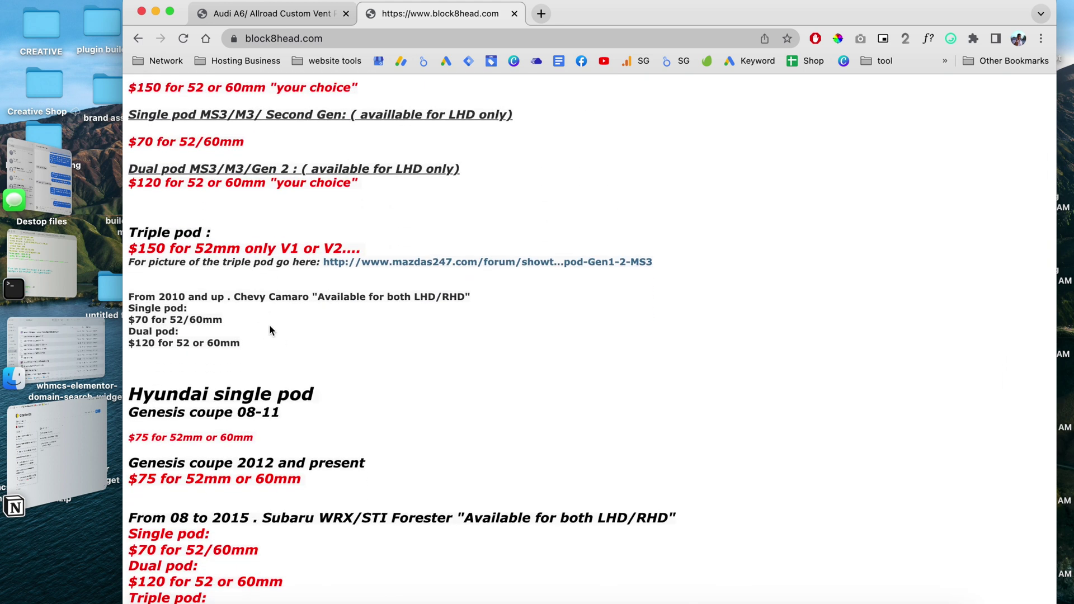
scroll(235, 353, down, 3)
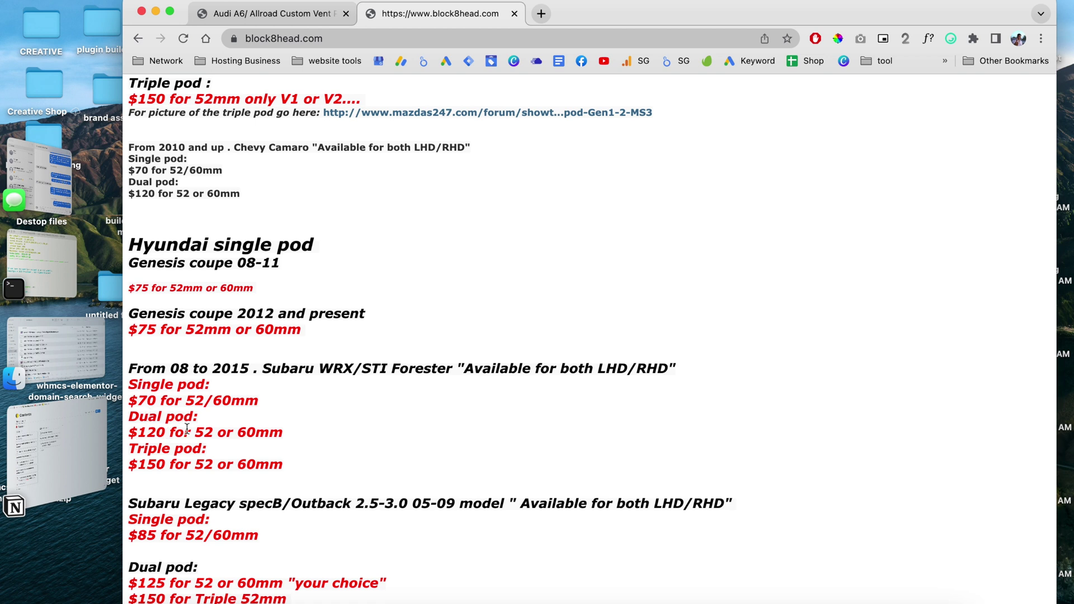
scroll(206, 433, down, 20)
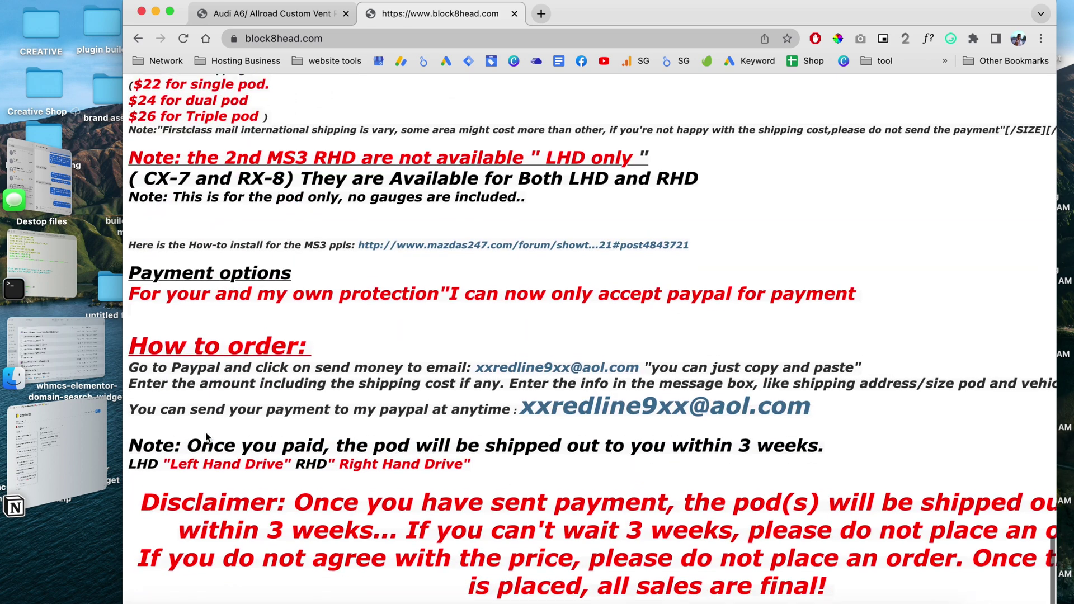
scroll(206, 437, up, 6)
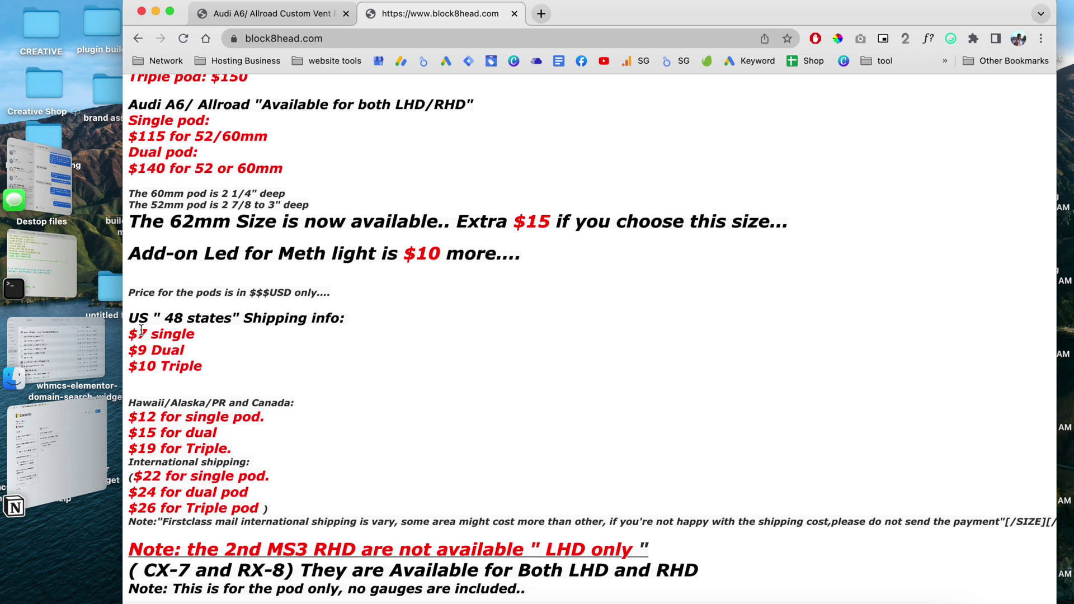
mouse_move(141, 330)
mouse_down()
mouse_move(193, 334)
mouse_move(198, 352)
mouse_move(137, 350)
mouse_up()
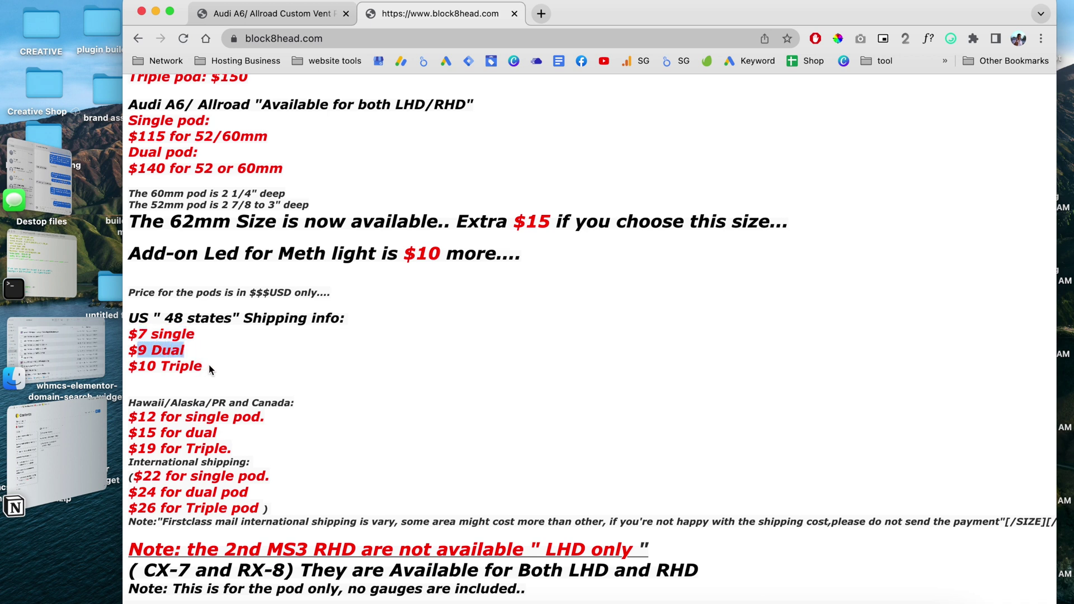
drag(209, 364, 129, 361)
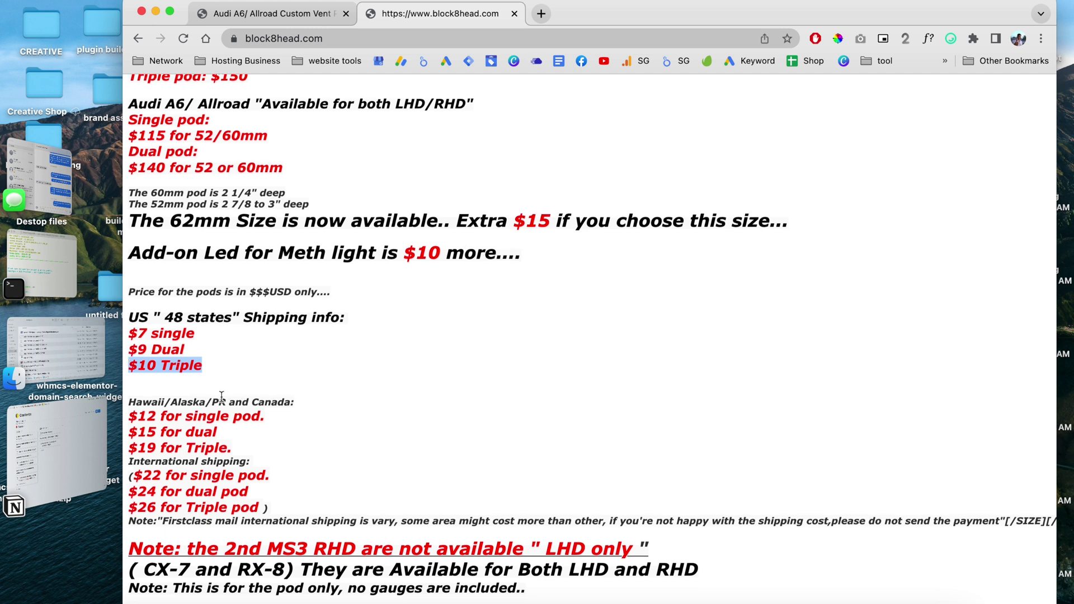
scroll(242, 403, down, 3)
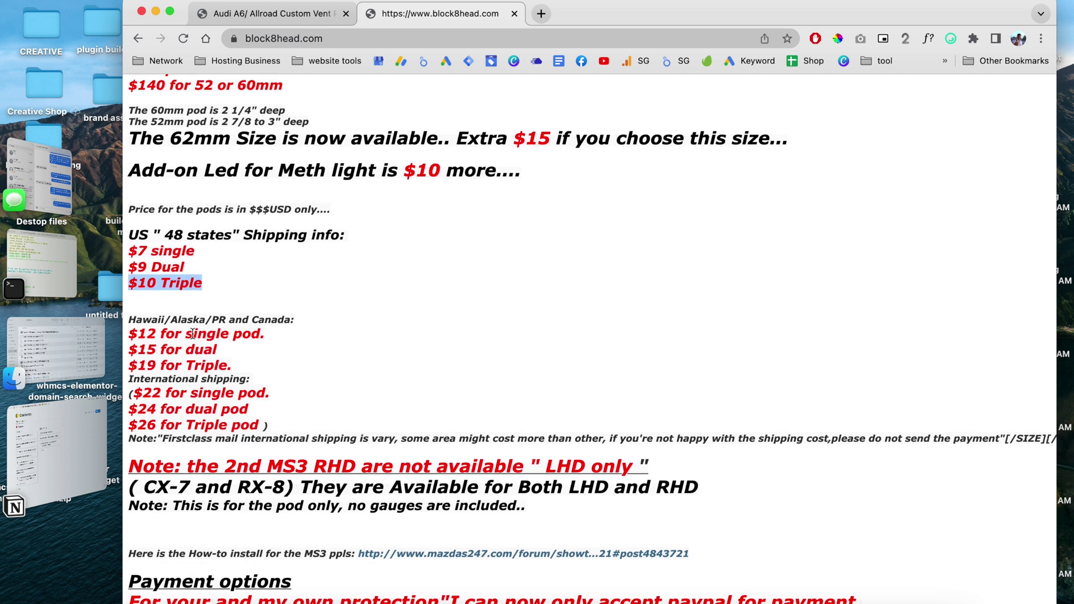
scroll(218, 360, down, 2)
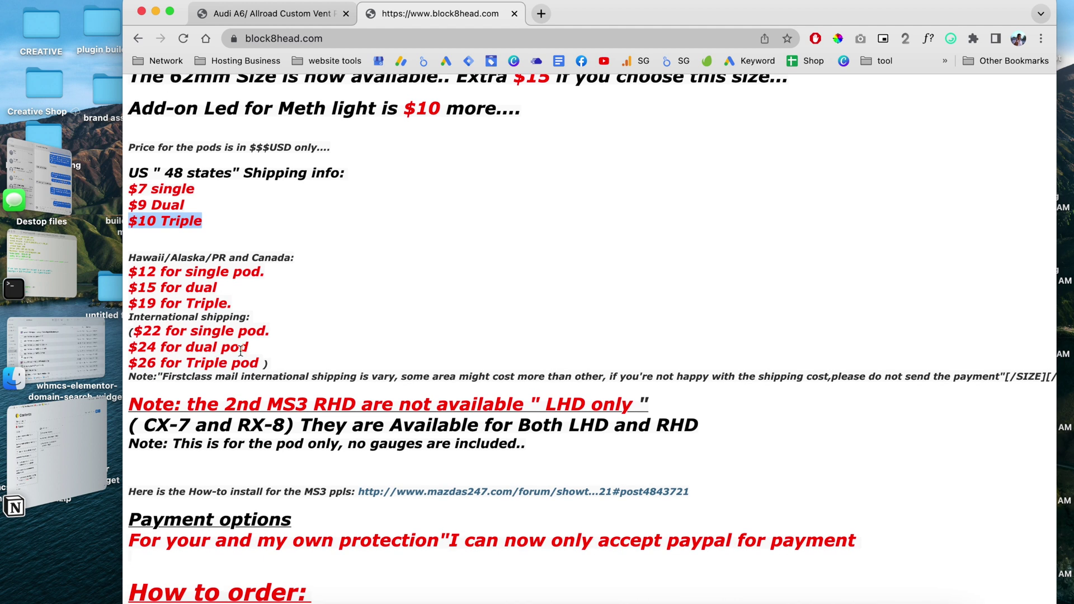
- Return to the Audi A6/ Allroad product page and change the options to Double Pod and 62 mm
click(305, 15)
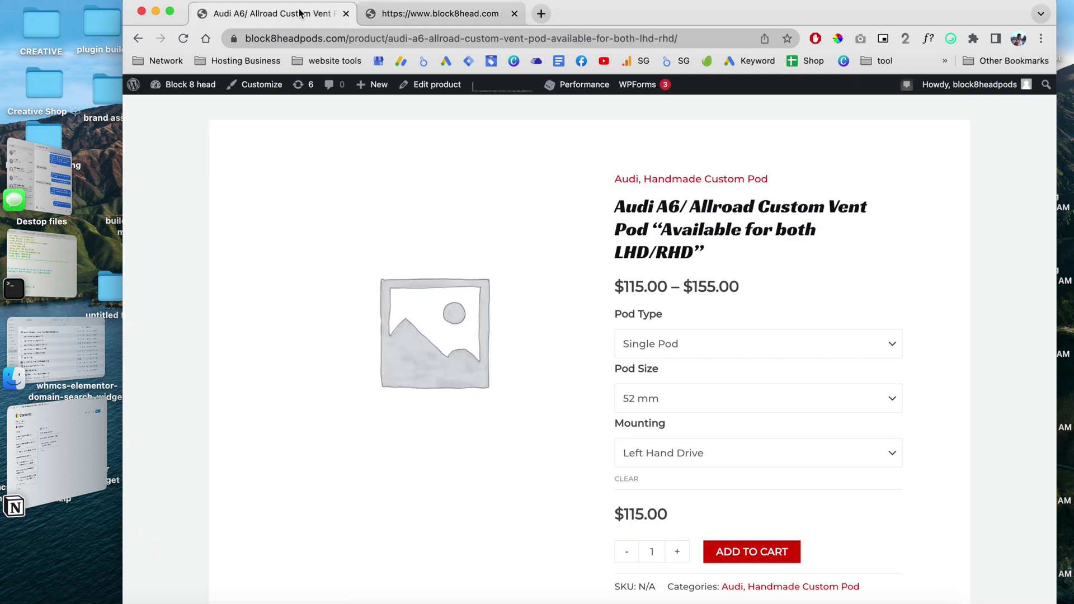
click(703, 350)
click(712, 364)
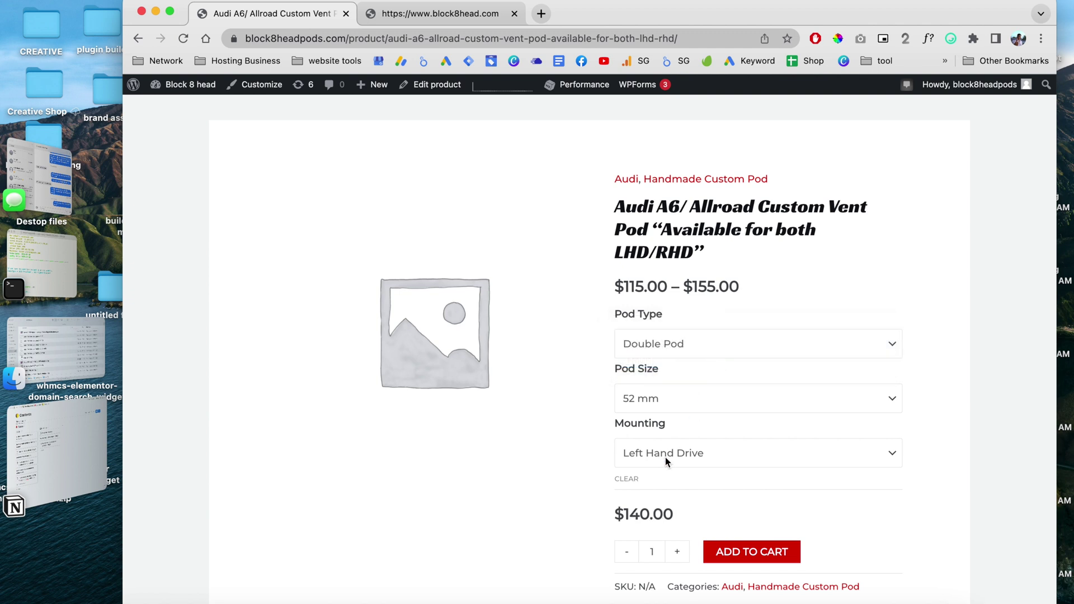
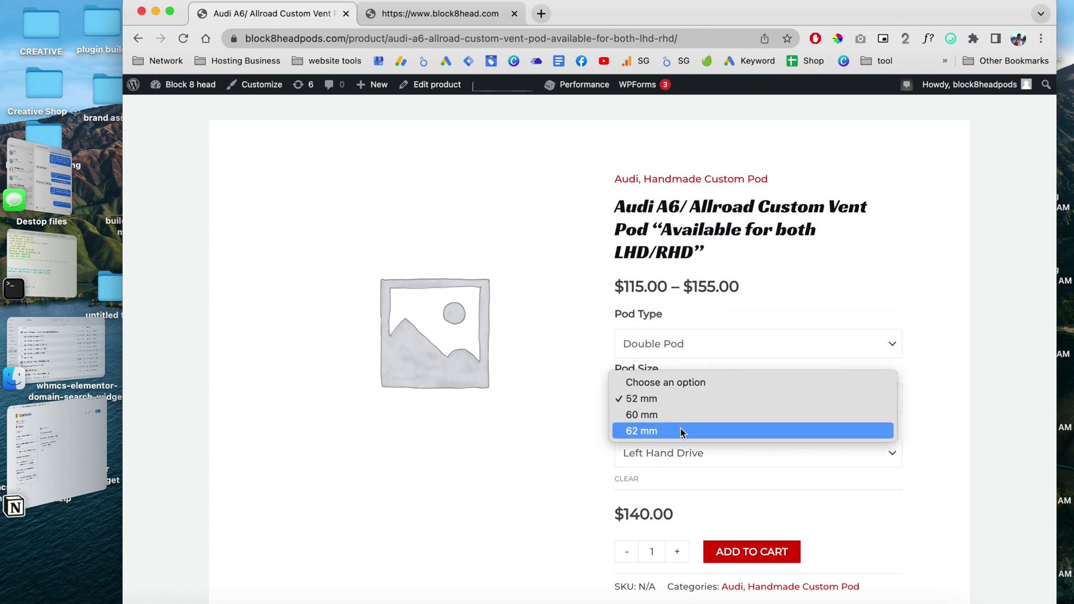
click(682, 432)
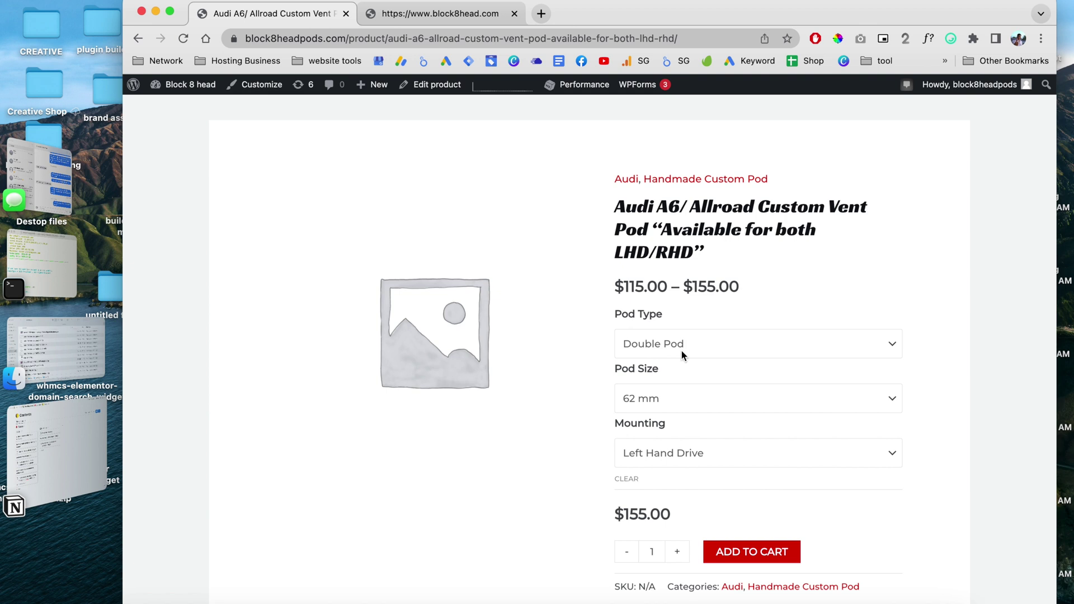
scroll(673, 508, down, 2)
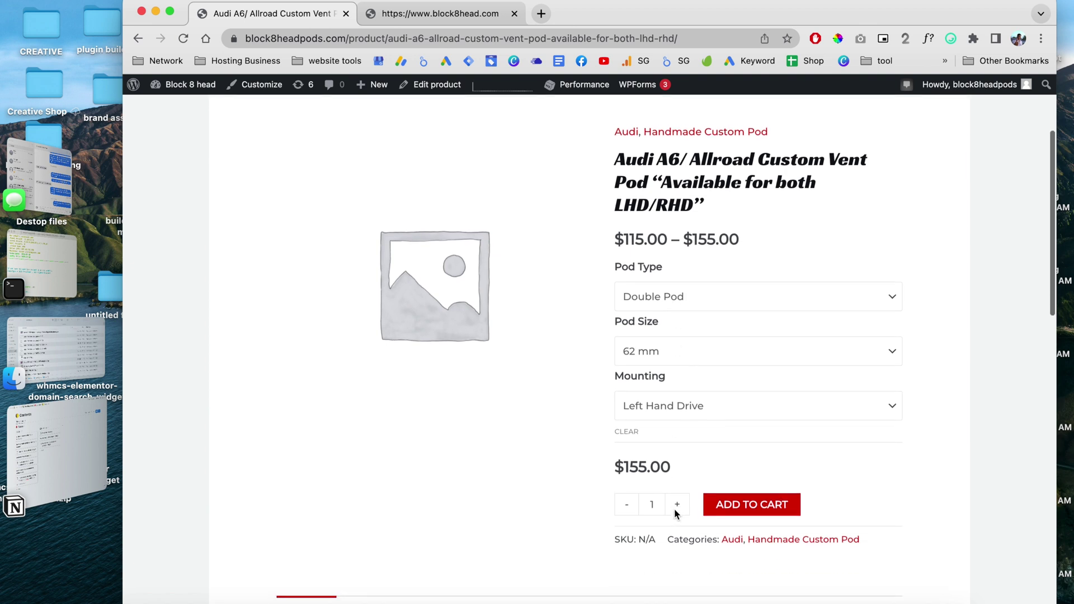
- Add the configured Audi A6/ Allroad double pod to the cart and proceed to checkout
click(786, 505)
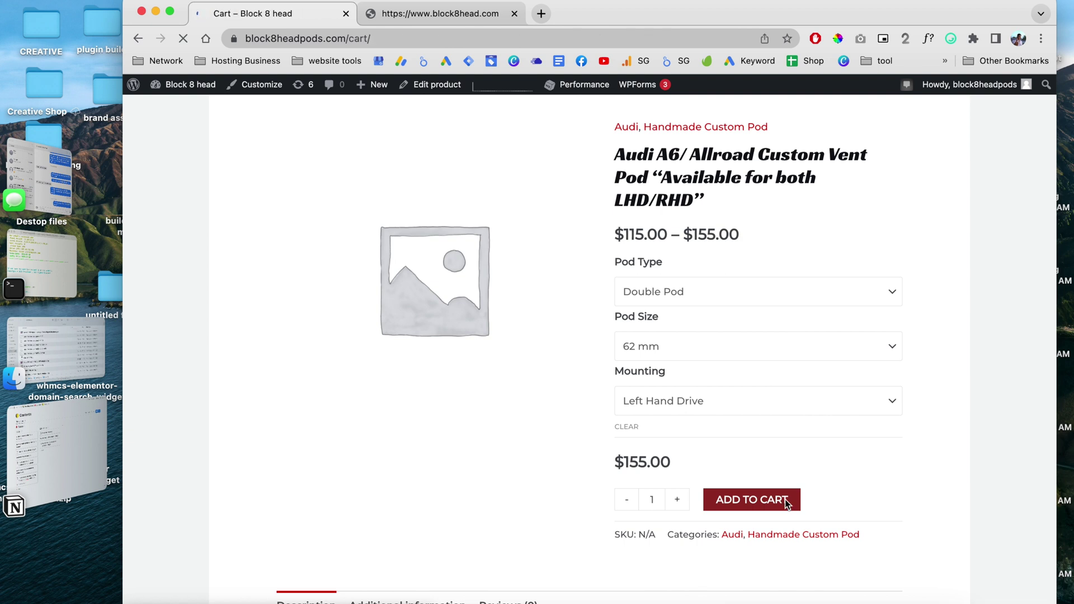
scroll(786, 506, down, 3)
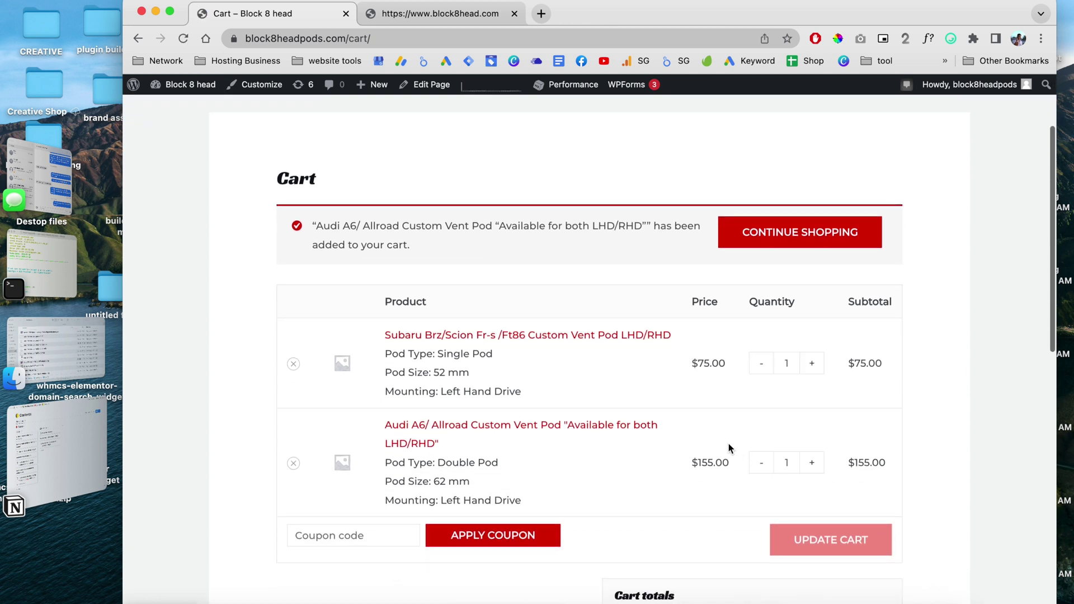
scroll(635, 428, down, 1)
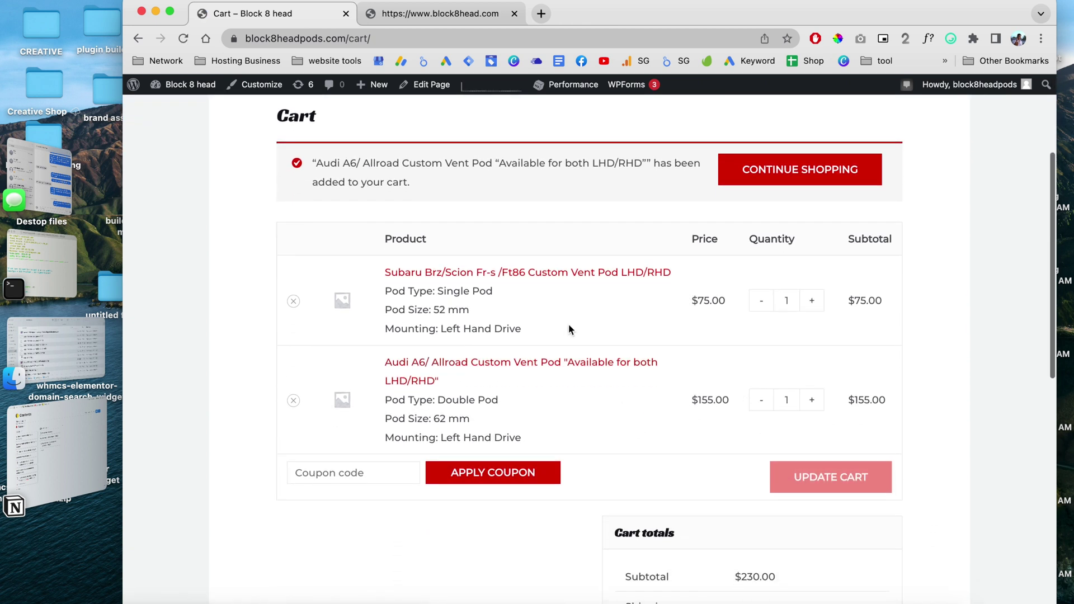
scroll(559, 411, down, 2)
scroll(560, 412, down, 3)
click(710, 533)
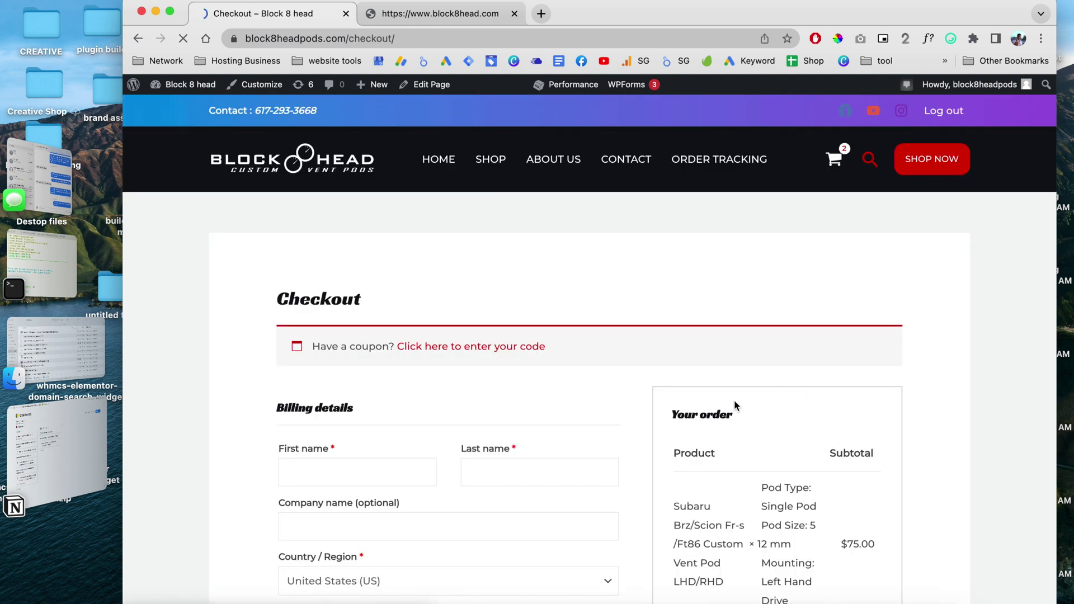
- Fill the billing details with the saved customer name, company, address and contact information, and check the U.S. shipping cost
scroll(734, 400, down, 4)
click(356, 246)
click(411, 331)
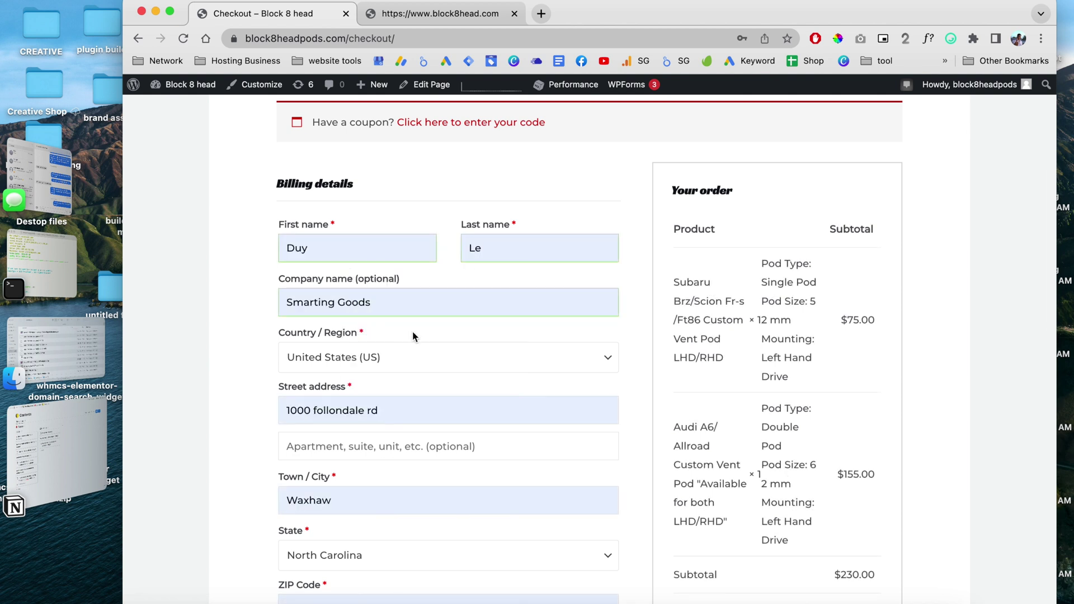
scroll(226, 378, down, 4)
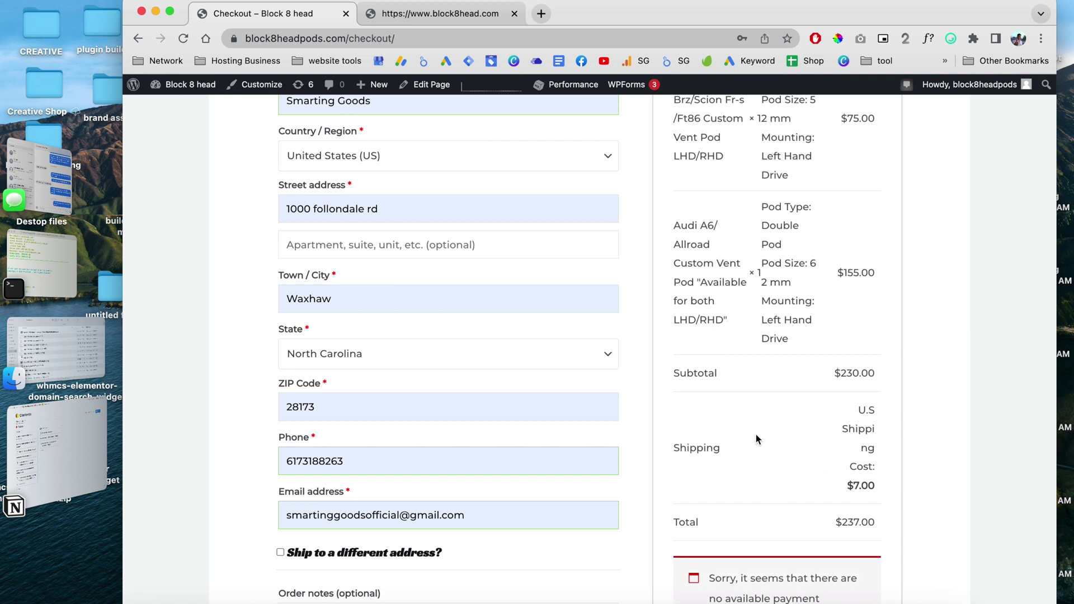
drag(847, 485, 877, 490)
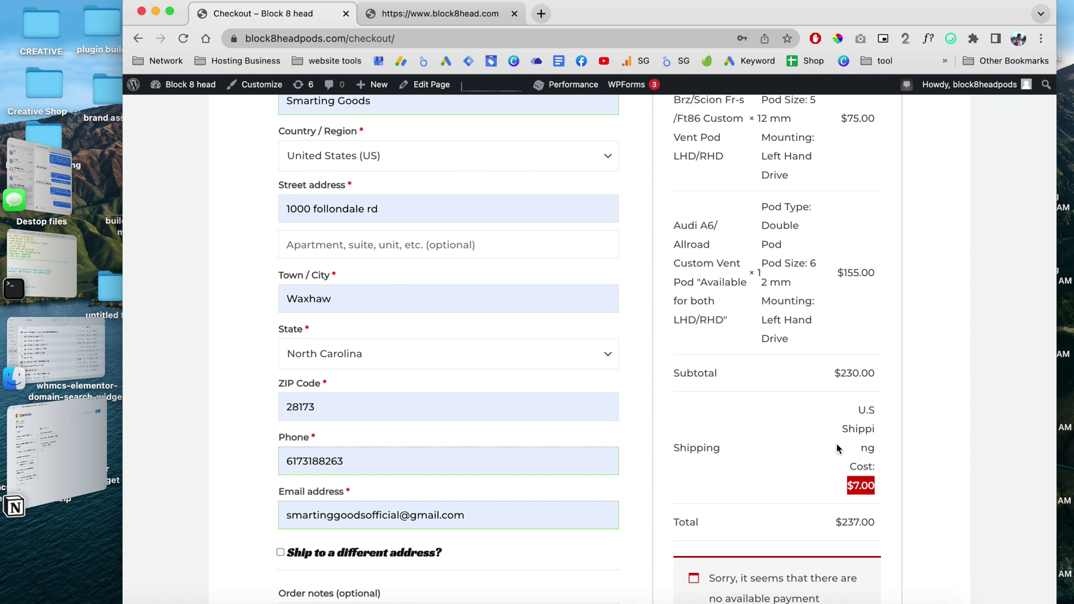
- Change the billing country to United Kingdom (UK)
scroll(402, 298, up, 3)
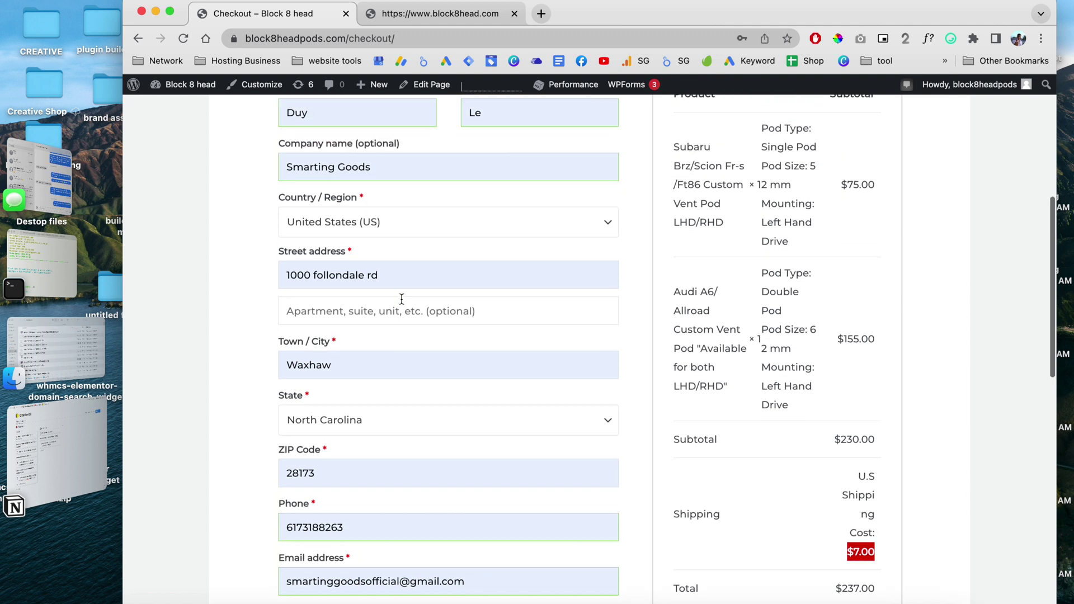
scroll(400, 300, down, 2)
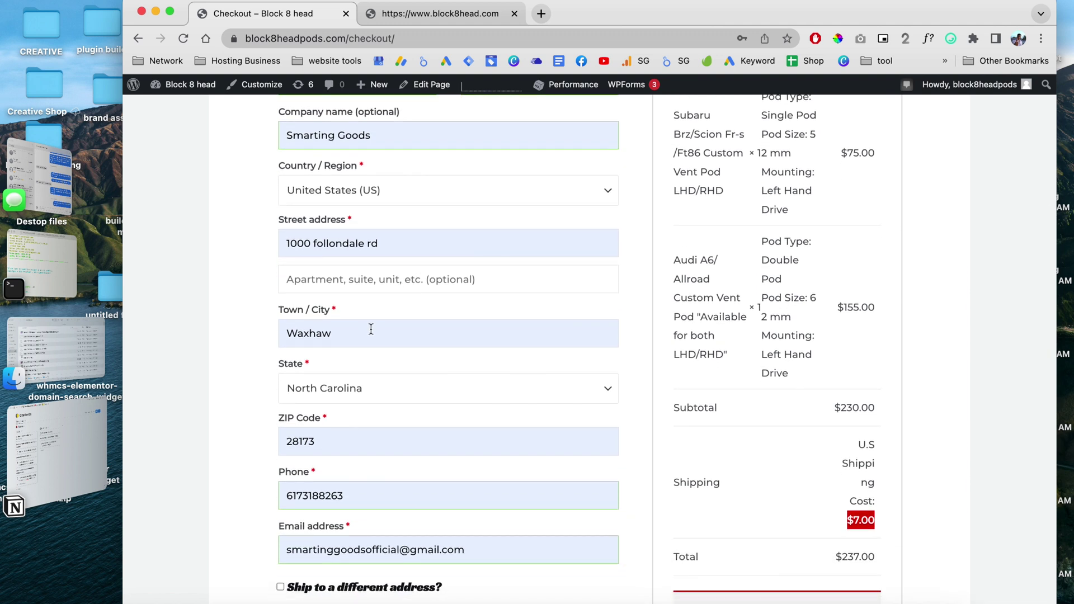
click(376, 388)
scroll(384, 463, down, 1)
scroll(384, 463, up, 2)
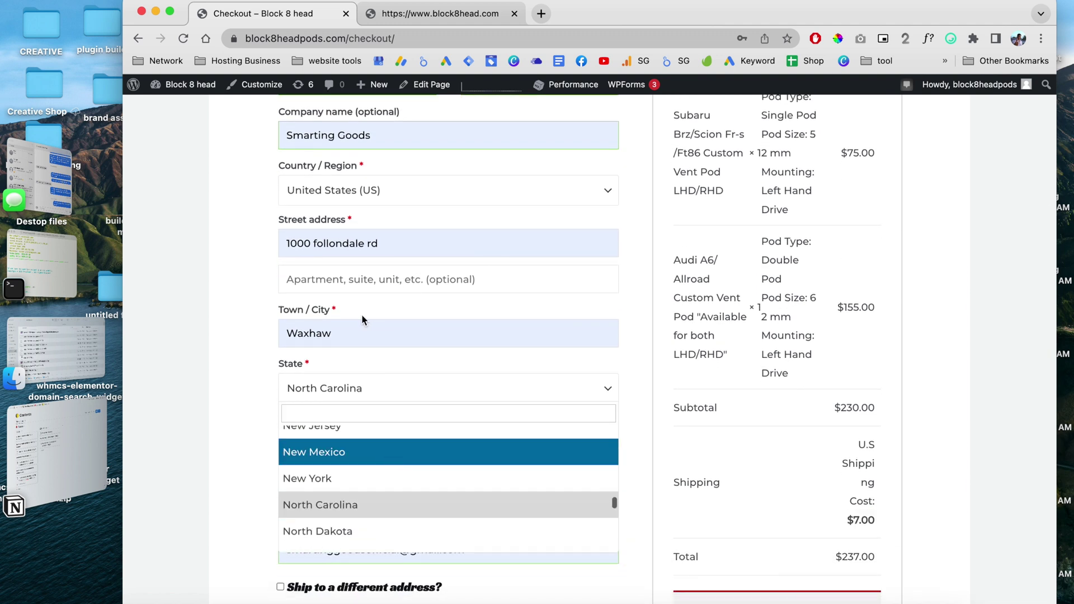
scroll(251, 339, up, 4)
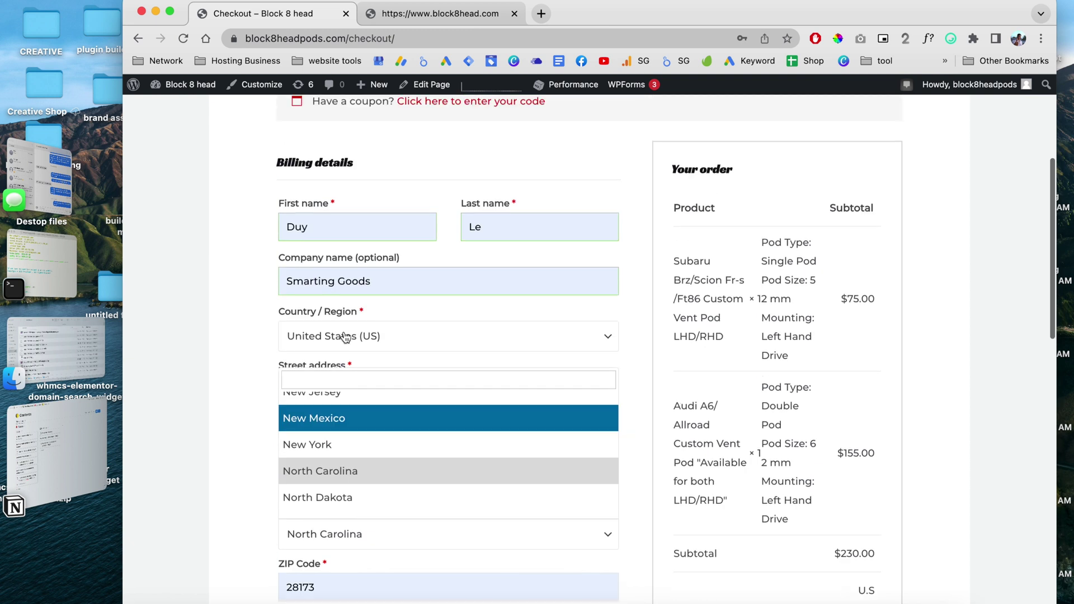
click(345, 337)
click(370, 411)
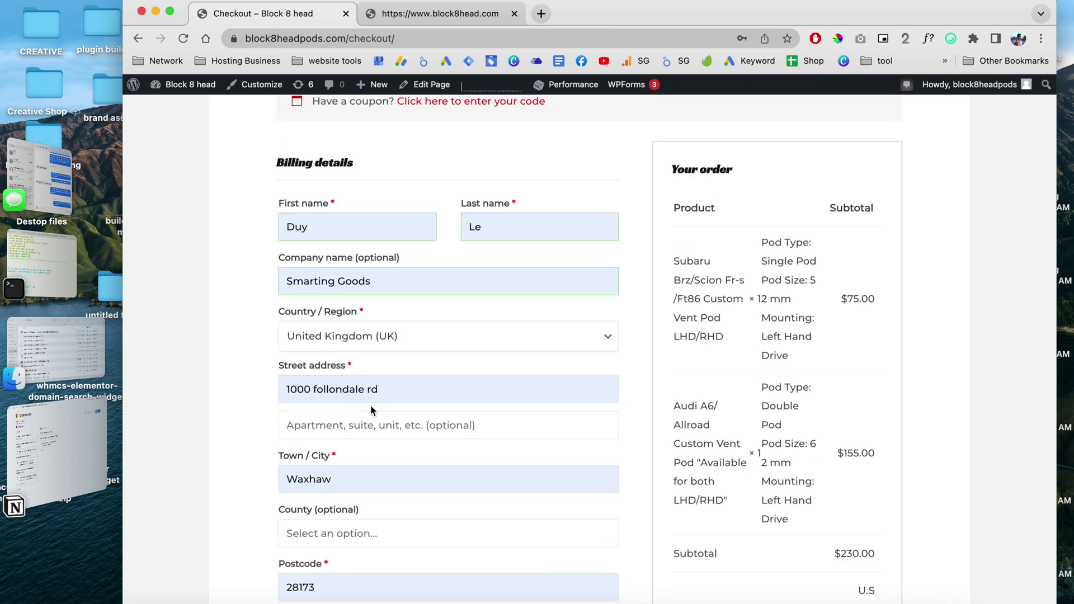
- Examine the order summary's flat-rate shipping cost and total for the United Kingdom address
scroll(677, 501, down, 5)
drag(841, 475, 875, 472)
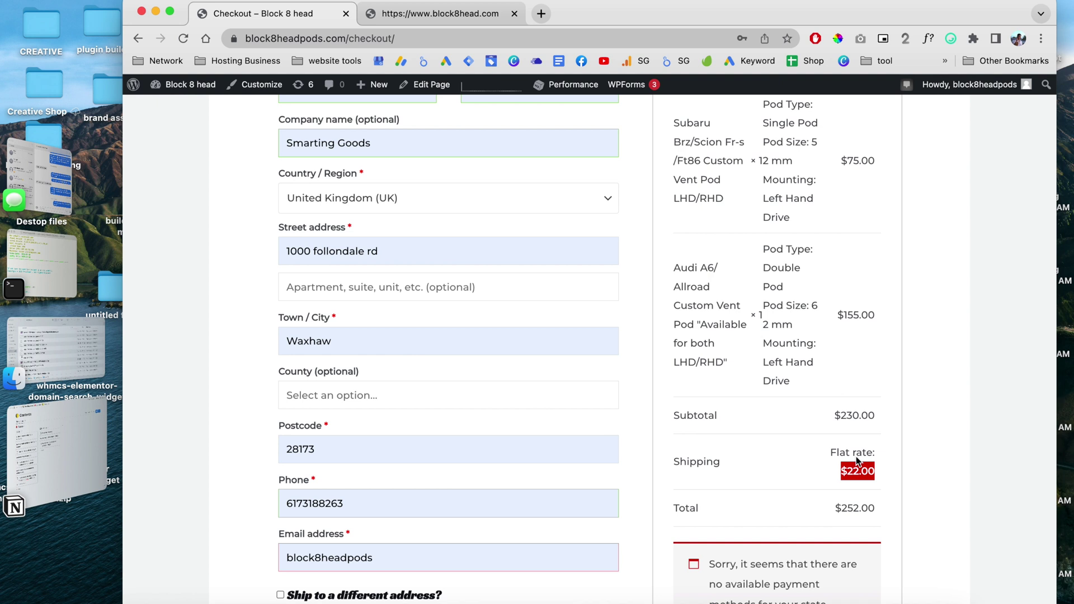
scroll(855, 457, down, 1)
scroll(844, 397, up, 3)
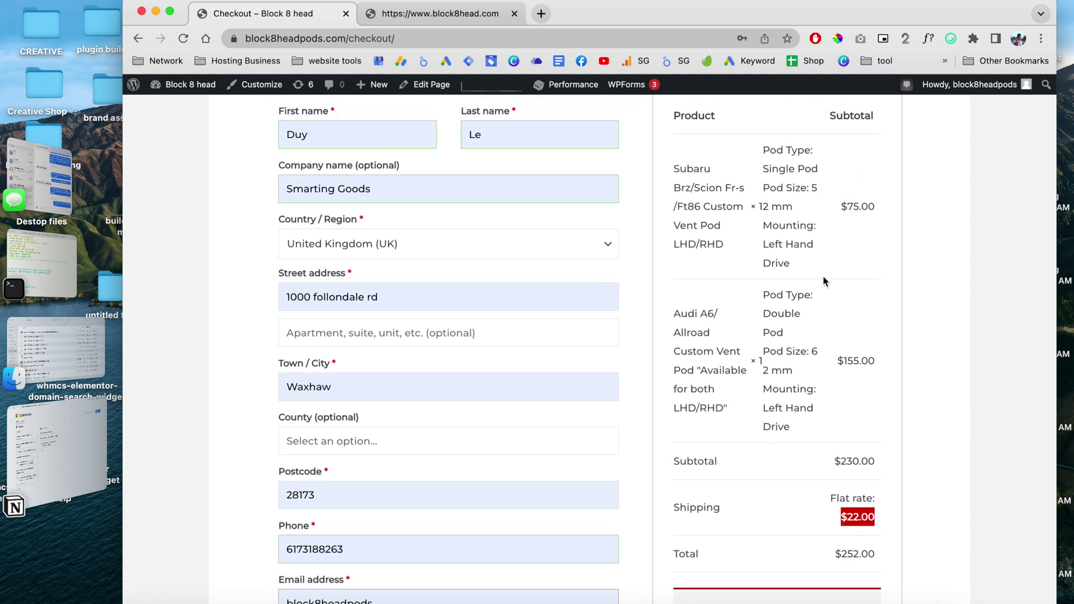
scroll(800, 341, down, 5)
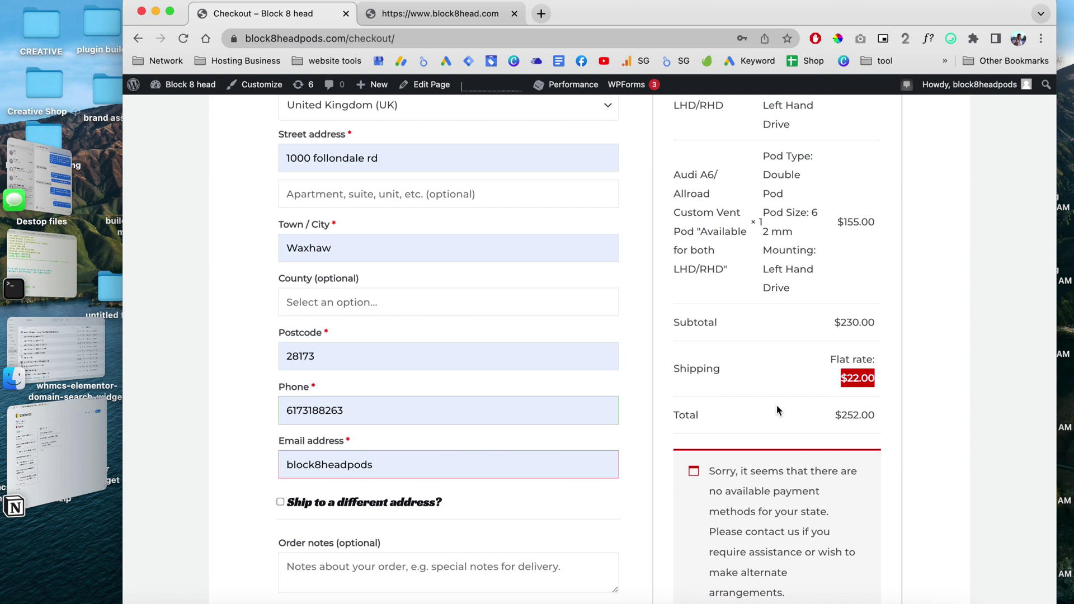
scroll(750, 326, up, 5)
scroll(765, 405, down, 3)
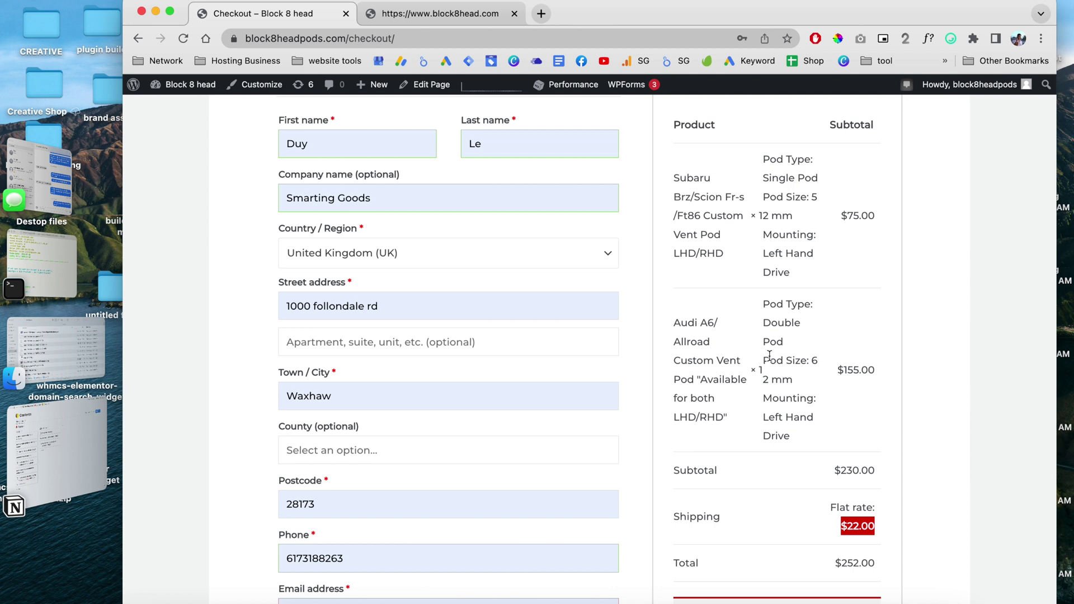
- Open the store's WooCommerce shipping settings and review the shipping zones, shipping options and shipping classes
scroll(769, 356, up, 5)
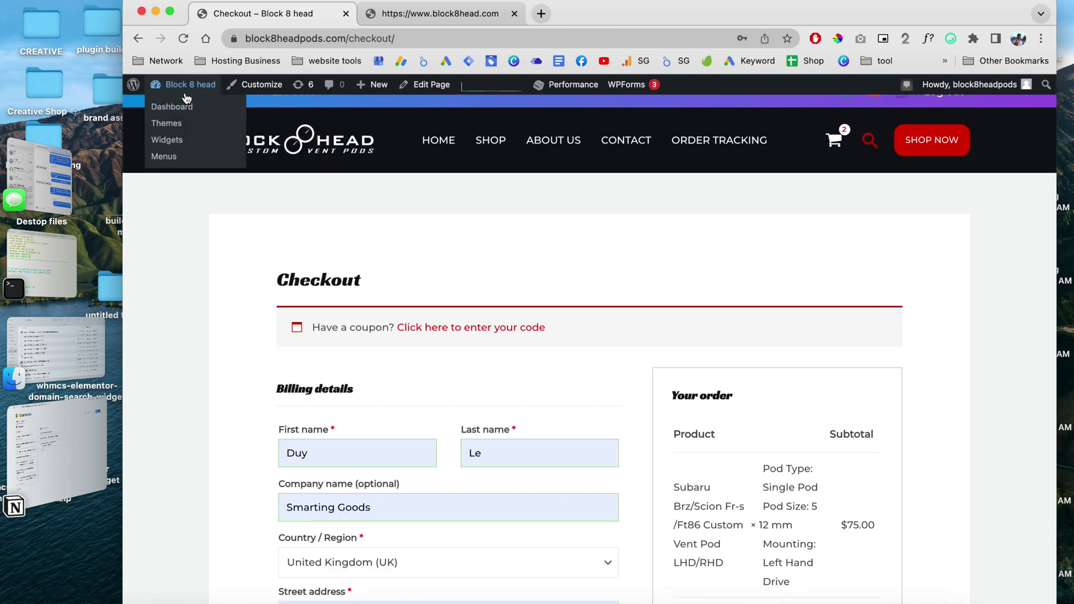
click(188, 107)
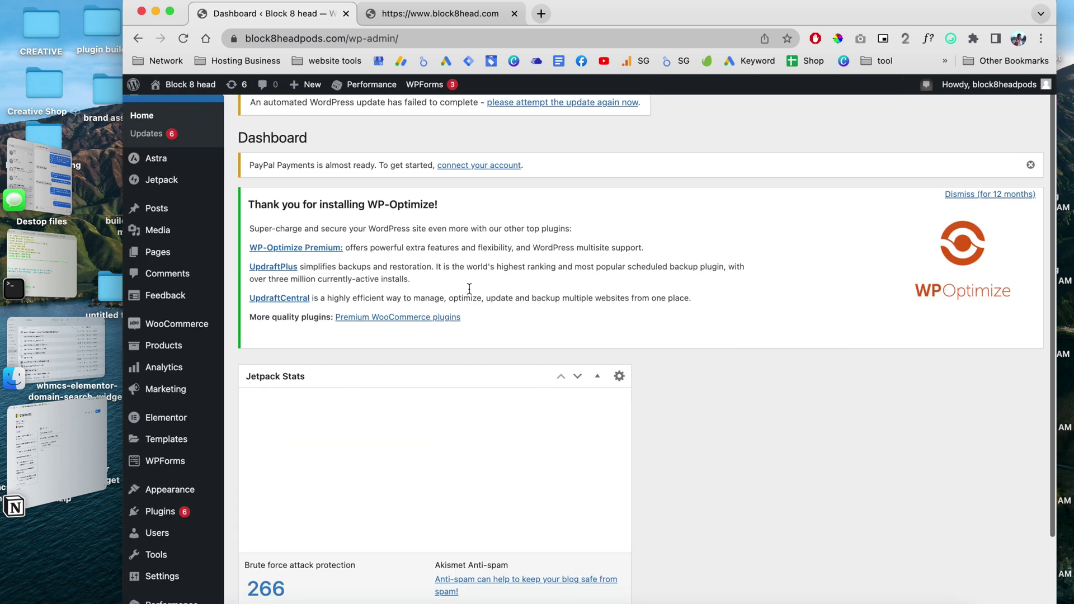
scroll(469, 289, down, 2)
mouse_move(192, 244)
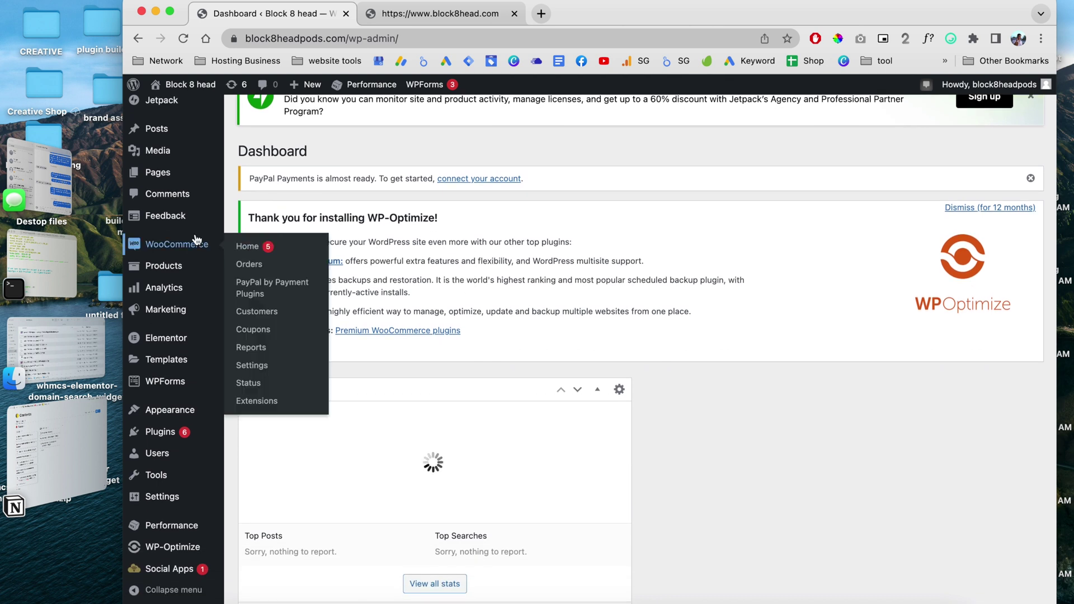
click(263, 366)
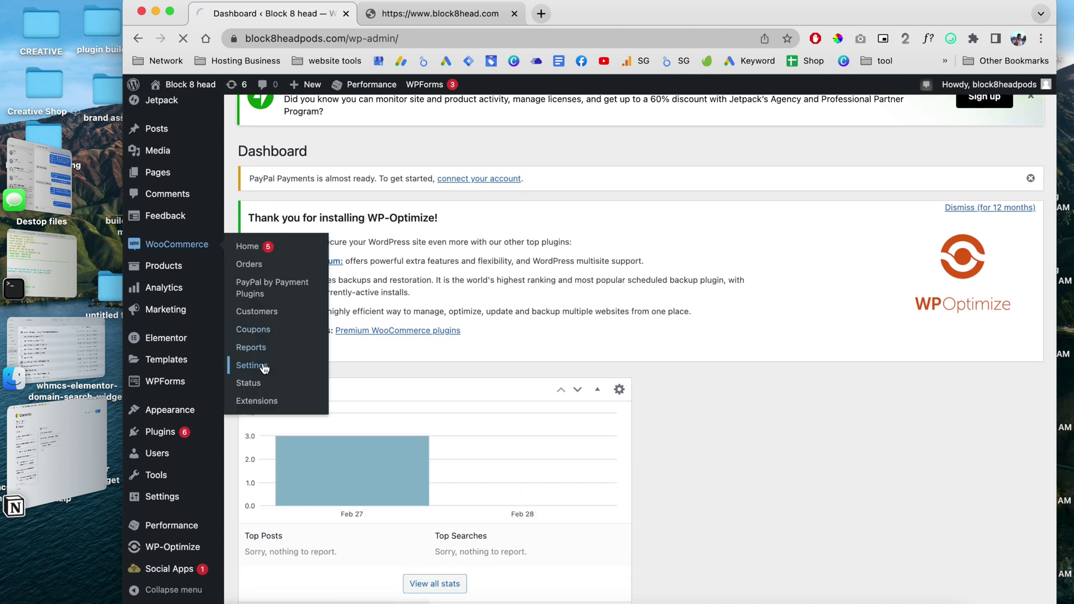
click(373, 161)
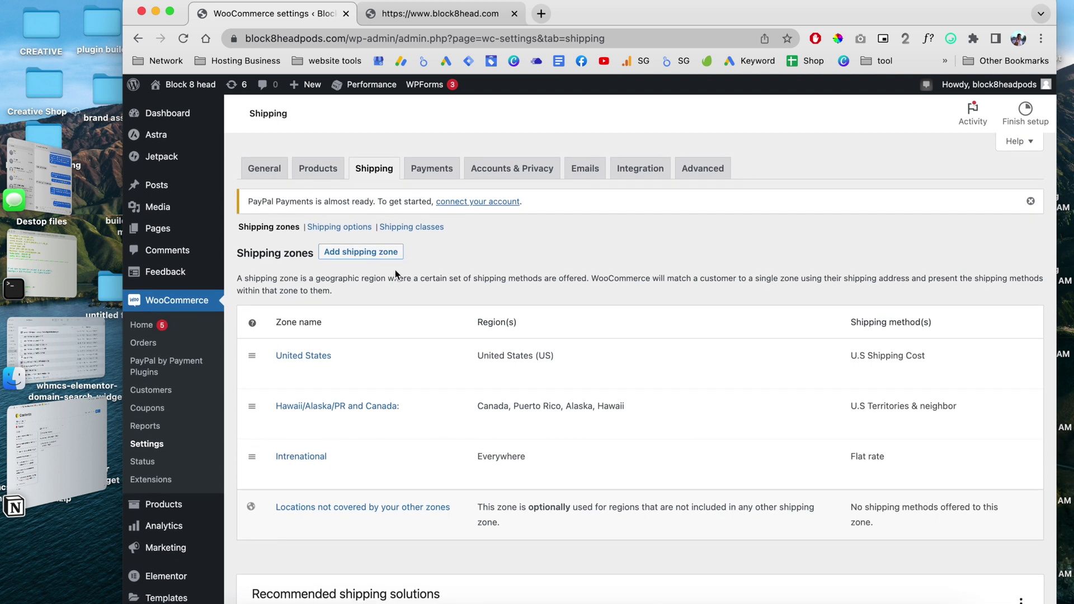
click(348, 231)
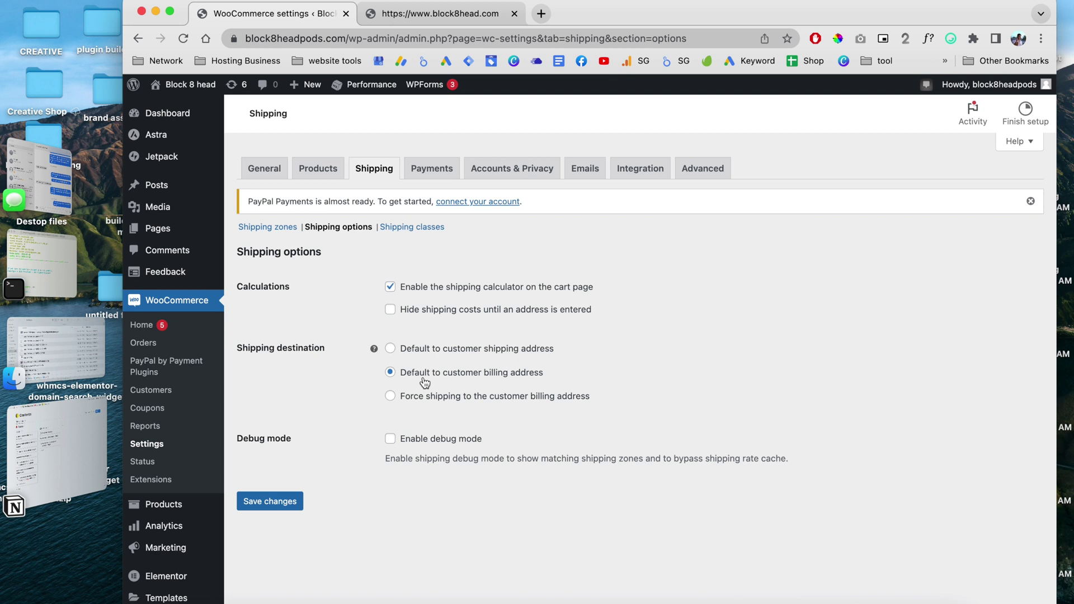
click(425, 230)
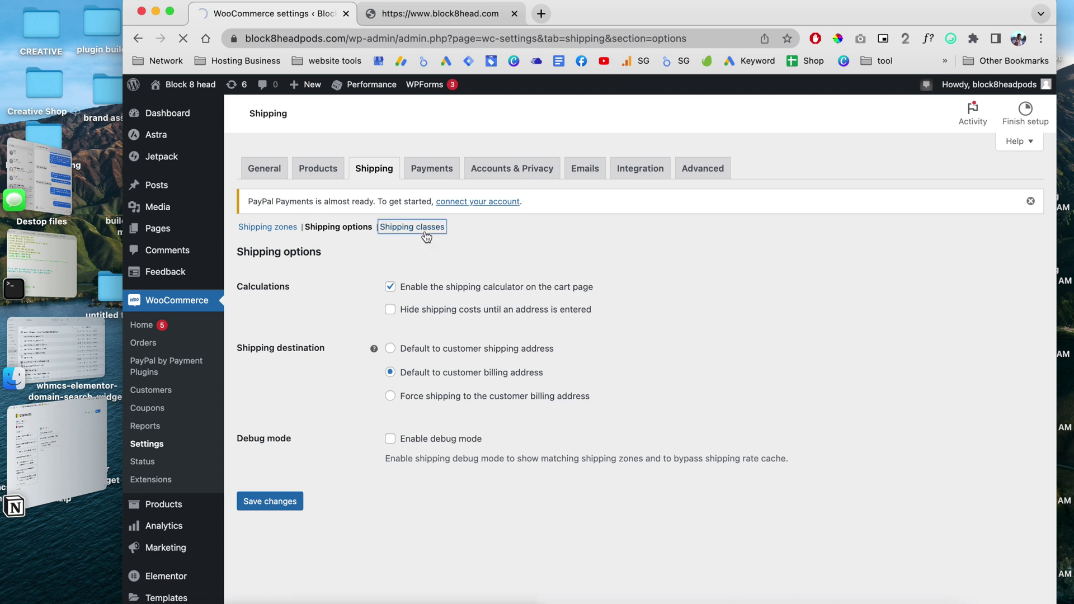
- Examine the shipping regions and the single, dual and triple pod rates on the old block8head.com page
click(439, 15)
scroll(350, 236, down, 1)
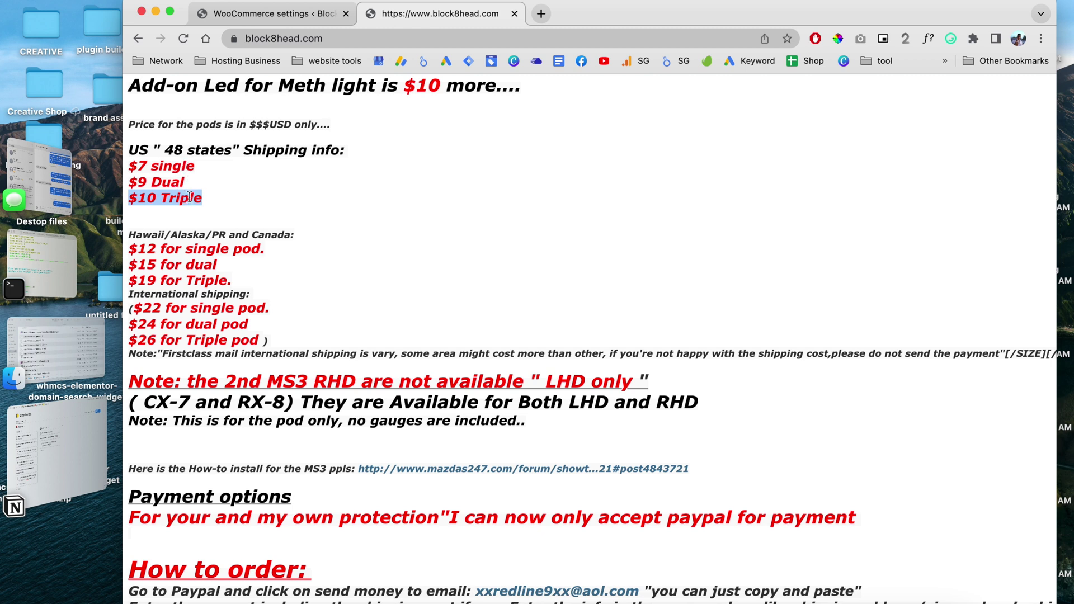
scroll(206, 196, up, 1)
scroll(207, 199, up, 2)
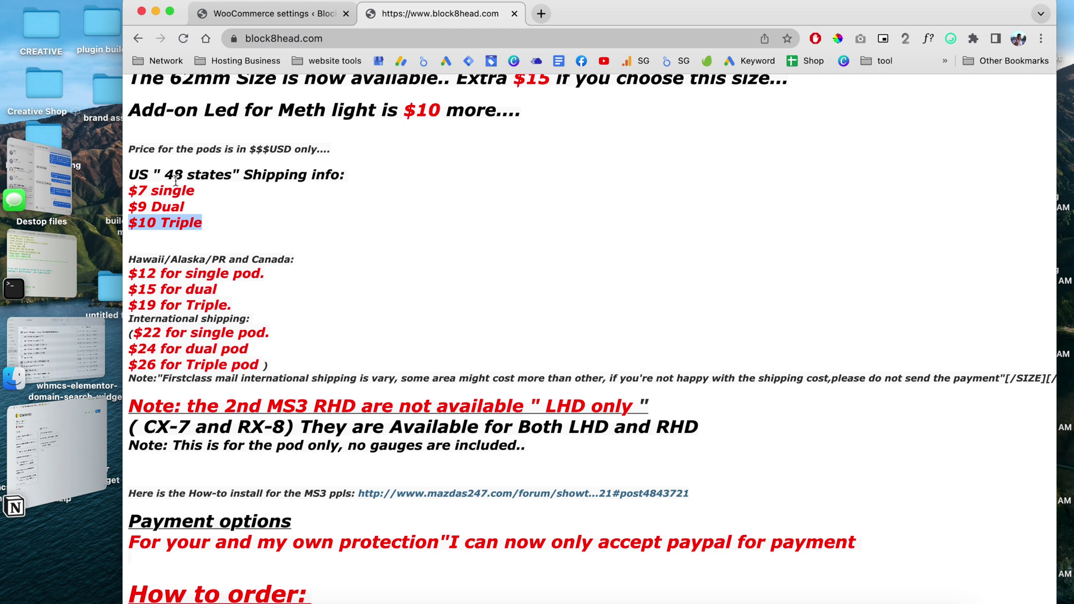
drag(203, 192, 240, 175)
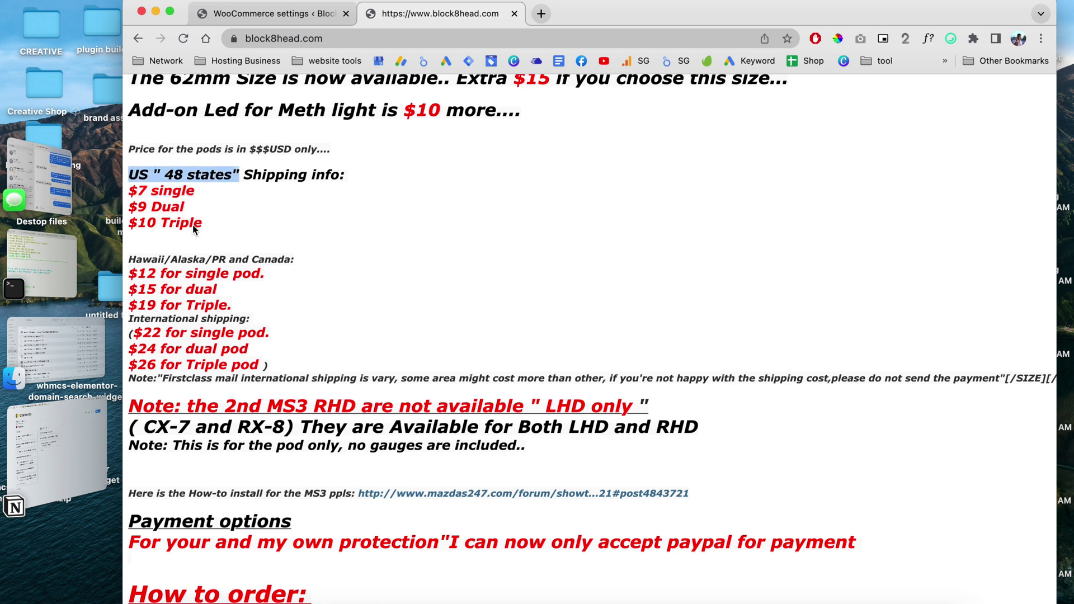
drag(135, 258, 277, 258)
drag(150, 319, 256, 317)
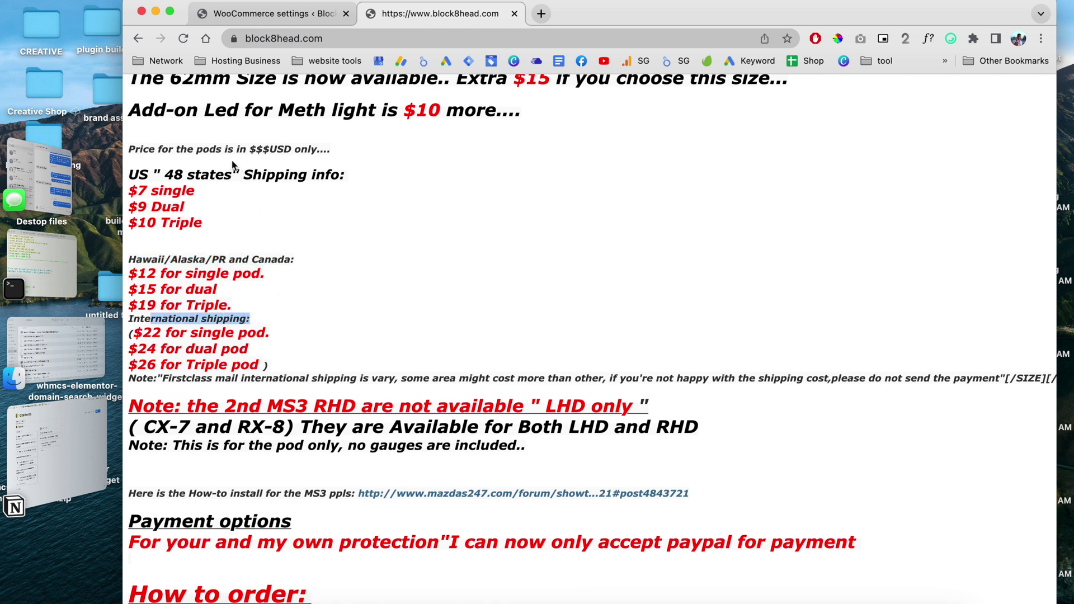
drag(339, 174, 159, 172)
drag(210, 221, 134, 193)
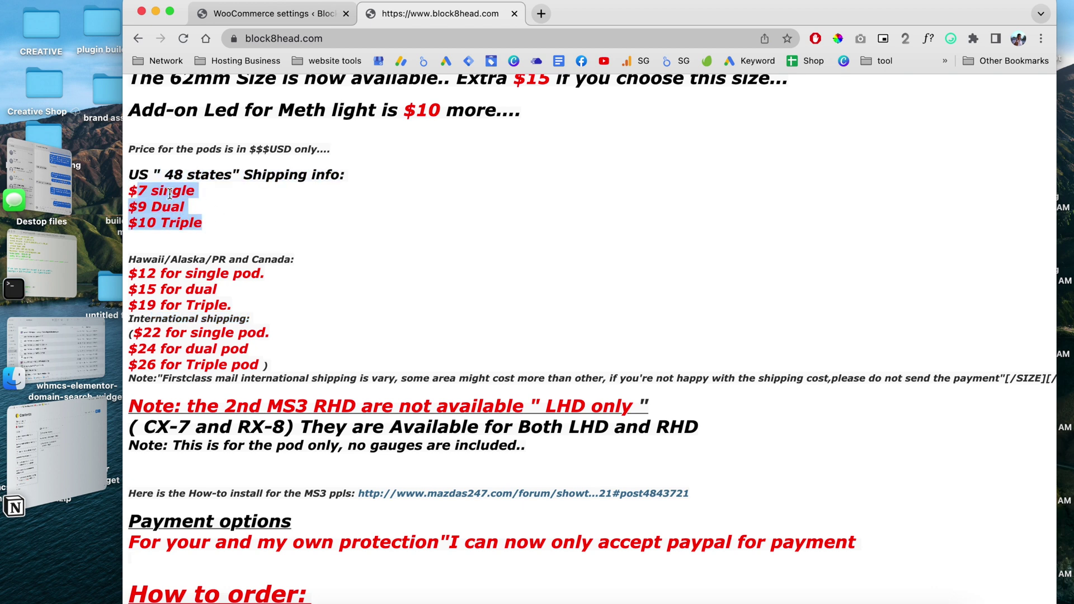
- Add a shipping class named quad pod to the WooCommerce store and save the shipping classes
click(281, 17)
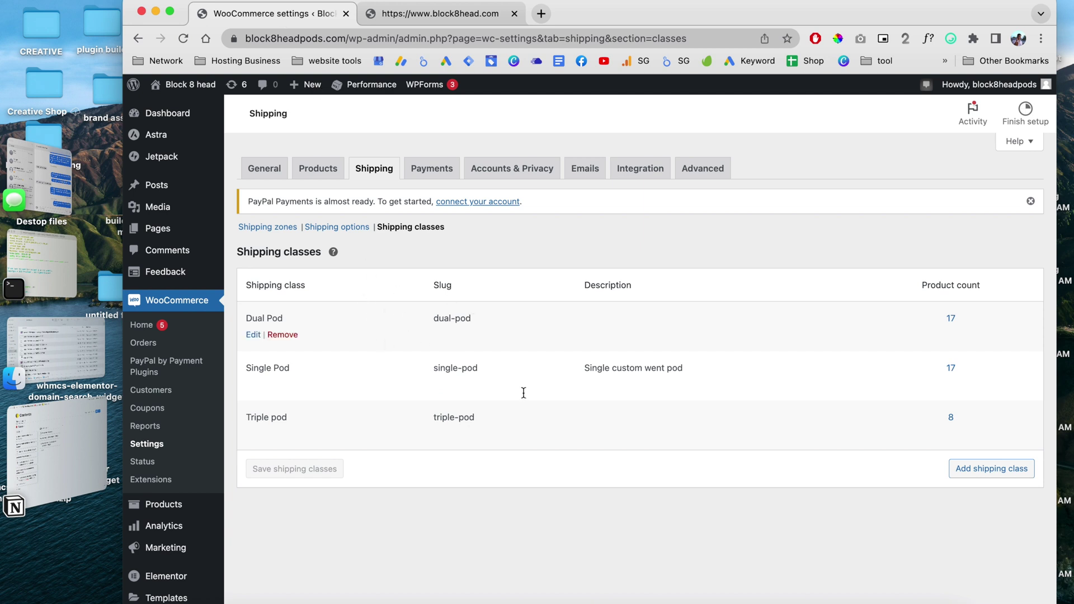
click(989, 468)
click(366, 470)
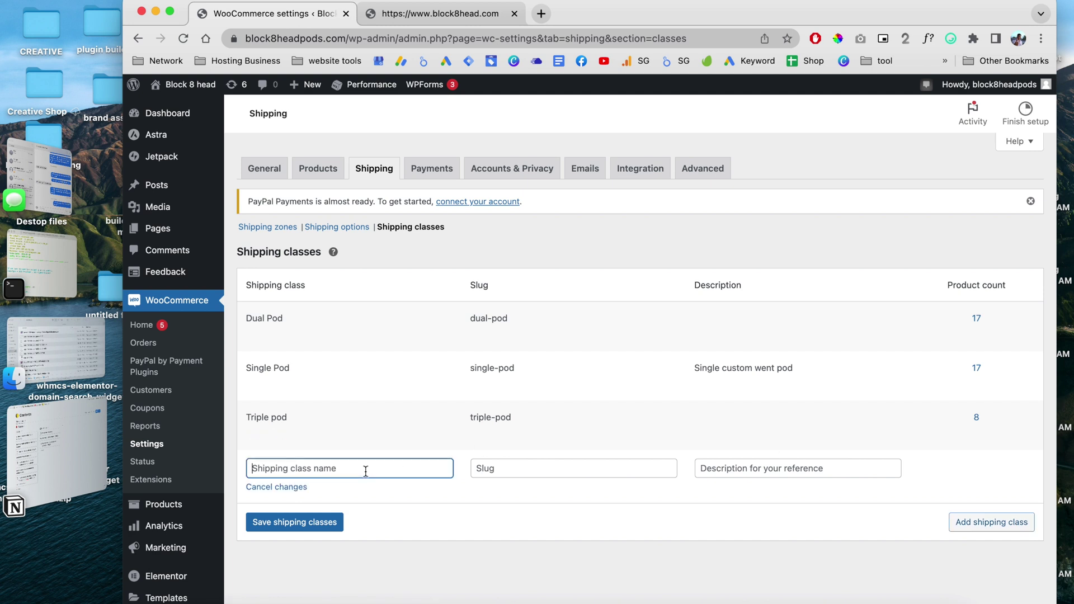
text(quad pod)
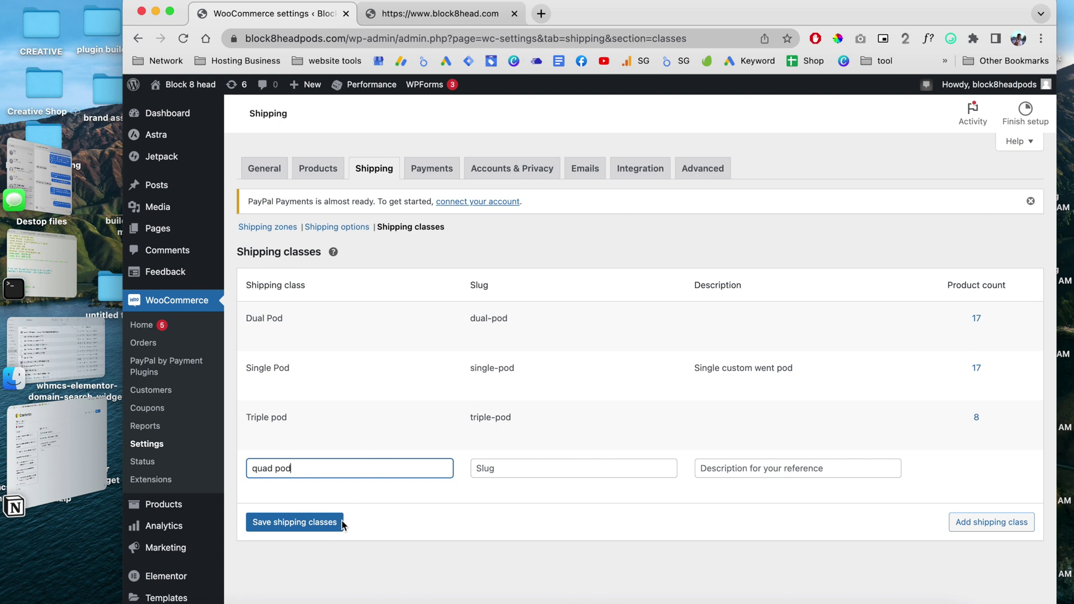
click(319, 523)
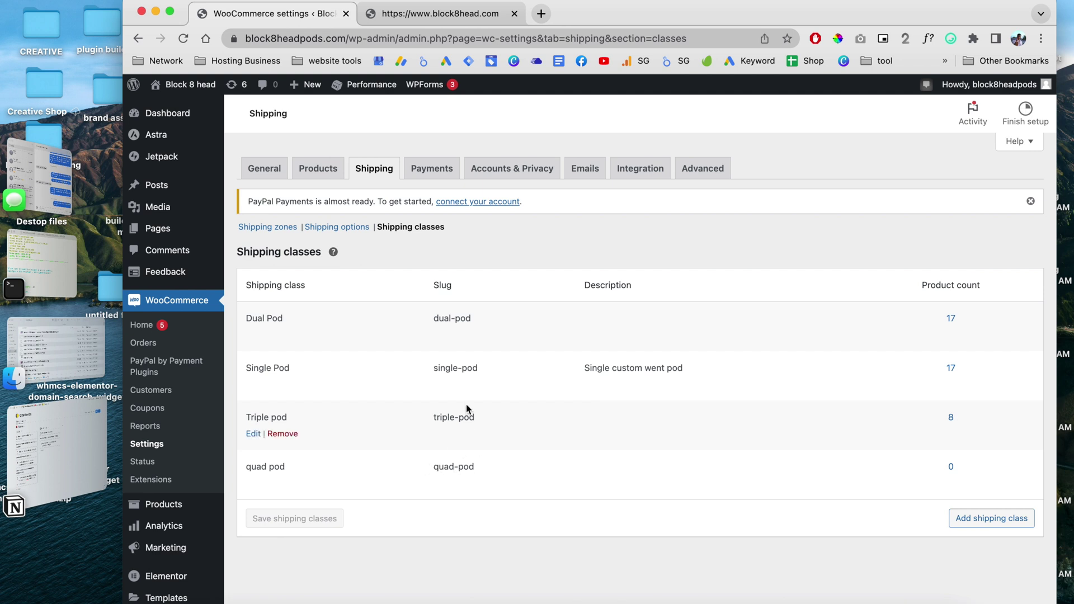
- Remove the quad pod shipping class and save the shipping classes
click(282, 483)
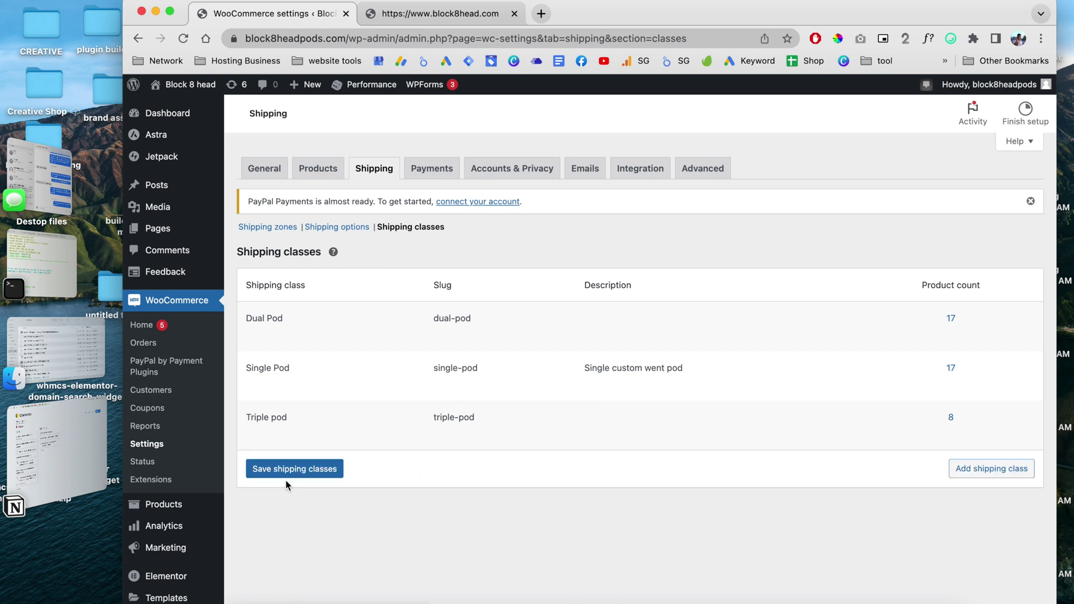
click(327, 470)
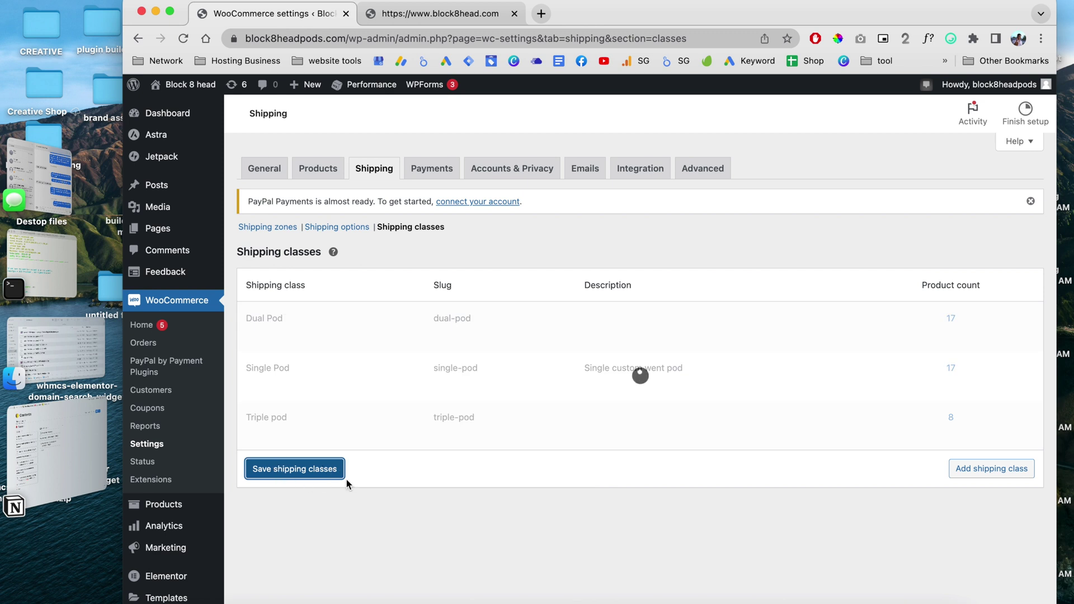
- Return to the list of shipping zones
click(271, 227)
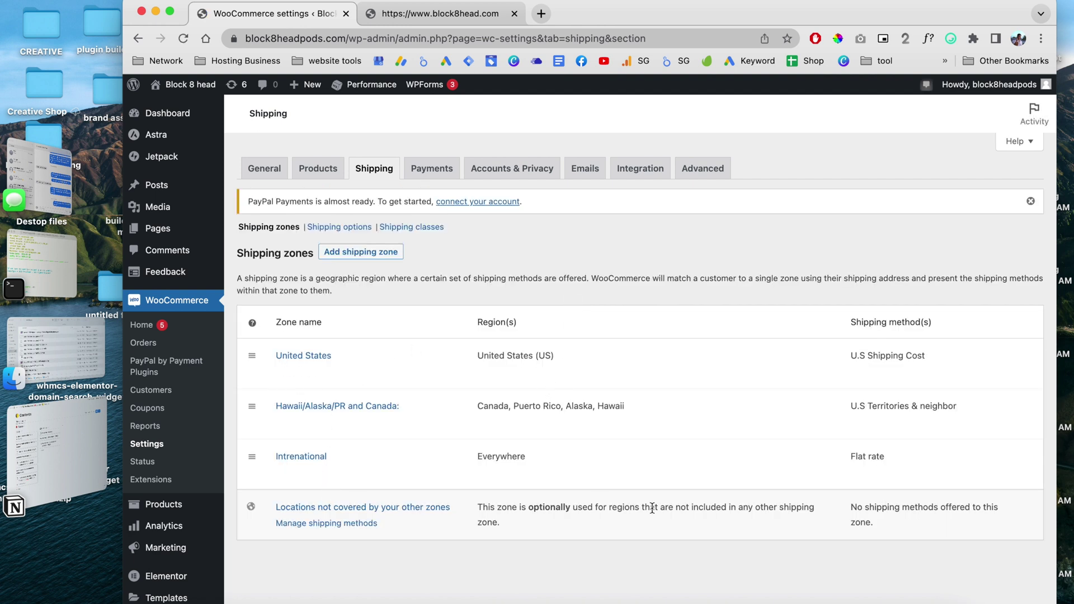
- Start a new shipping zone and name it america
click(371, 253)
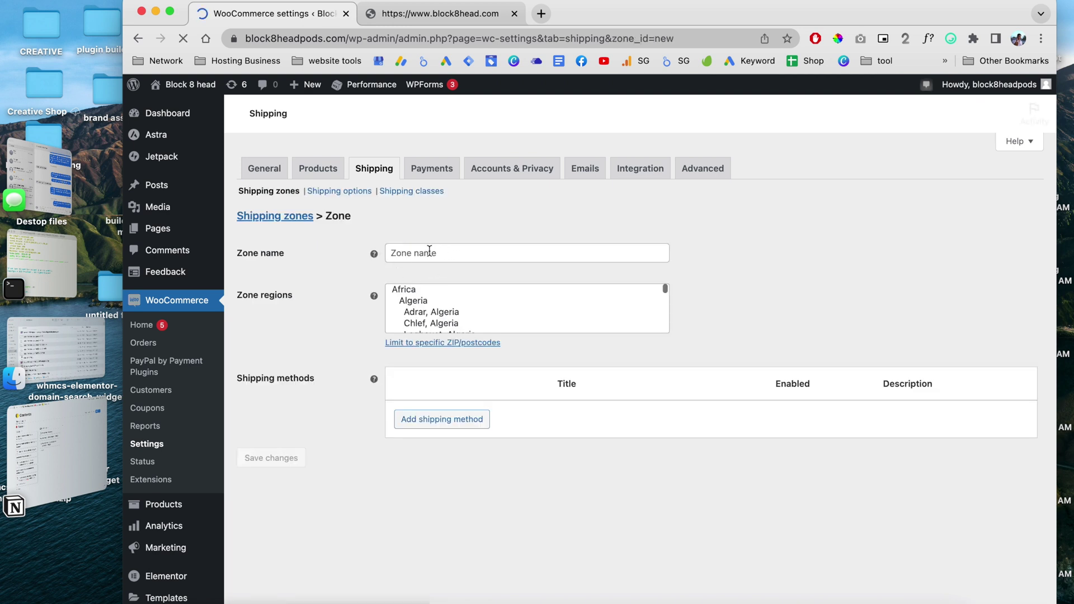
click(448, 291)
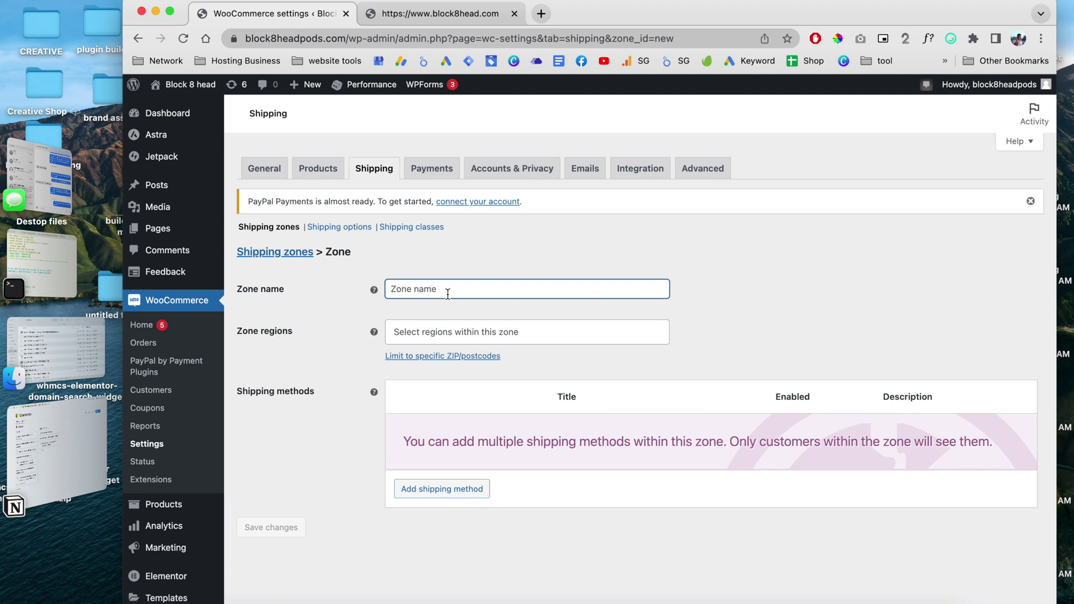
text(america)
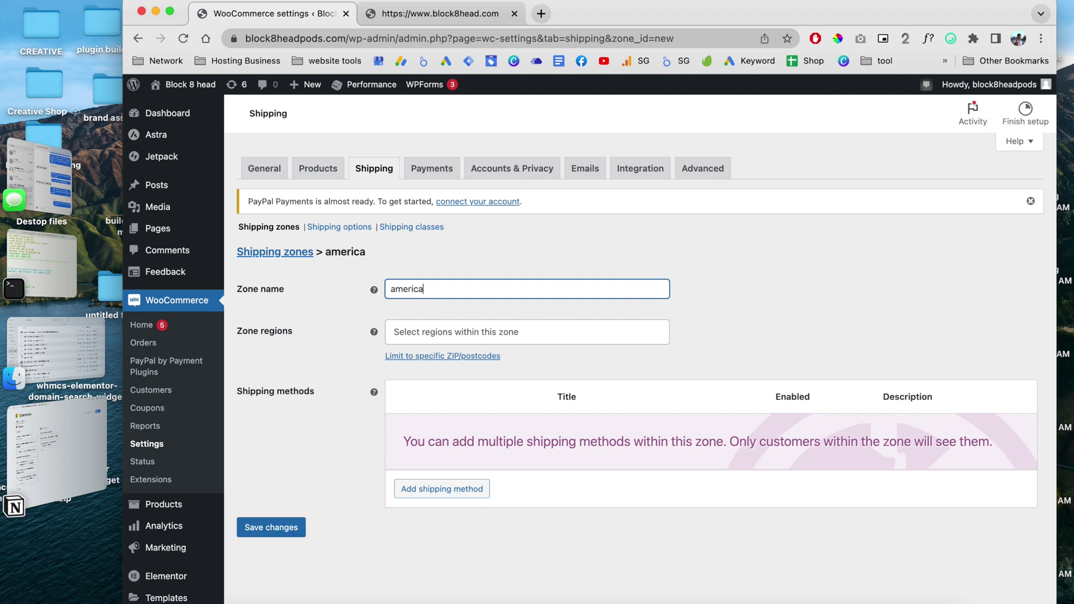
- Add Alabama, United States (US) as the region of the america zone
click(493, 336)
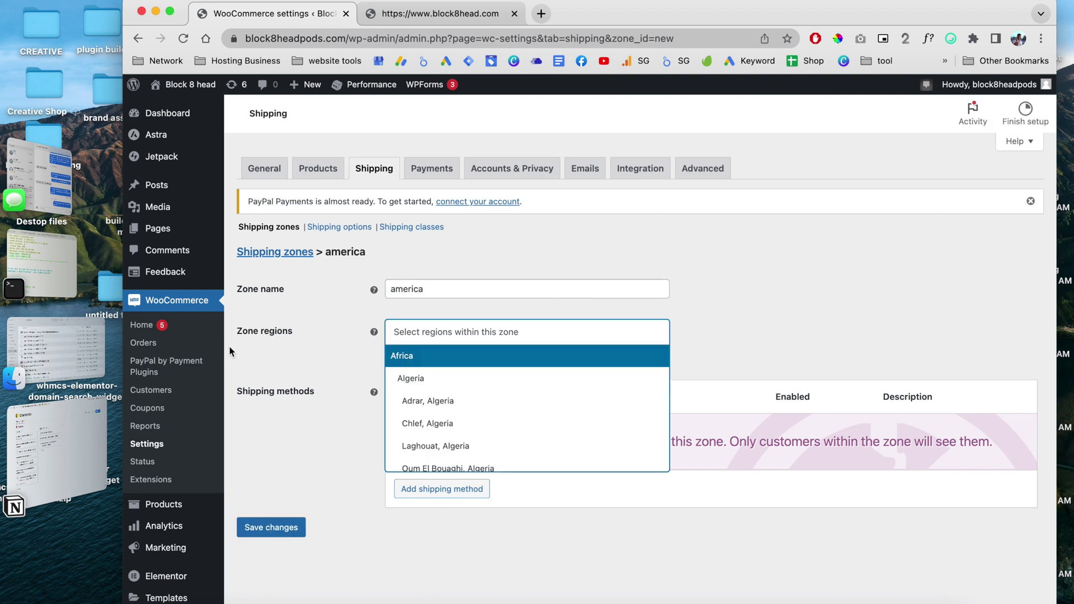
click(508, 321)
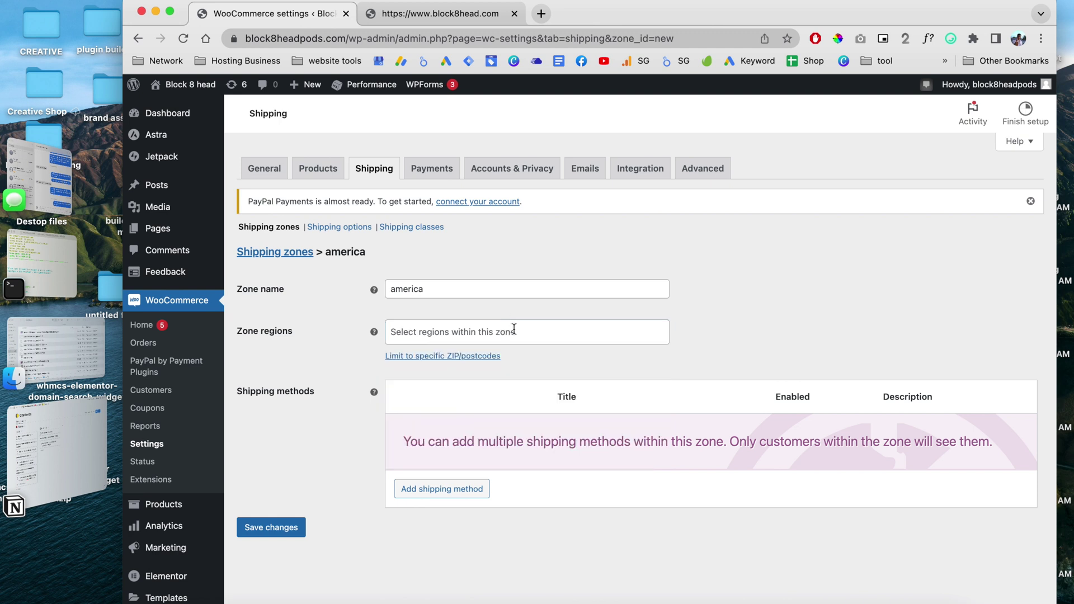
click(514, 329)
click(514, 330)
click(514, 329)
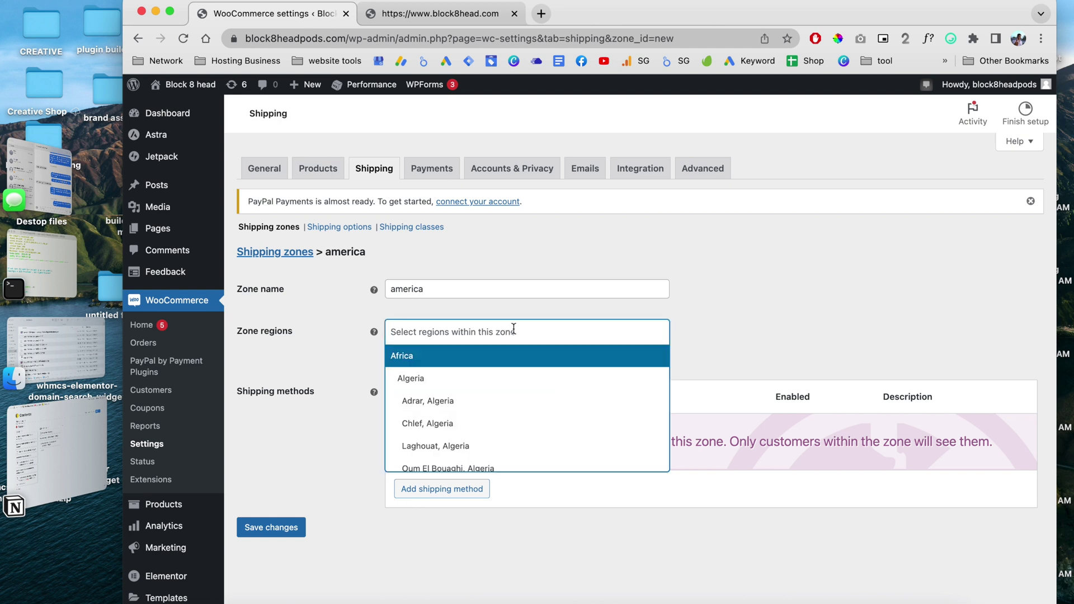
text(united)
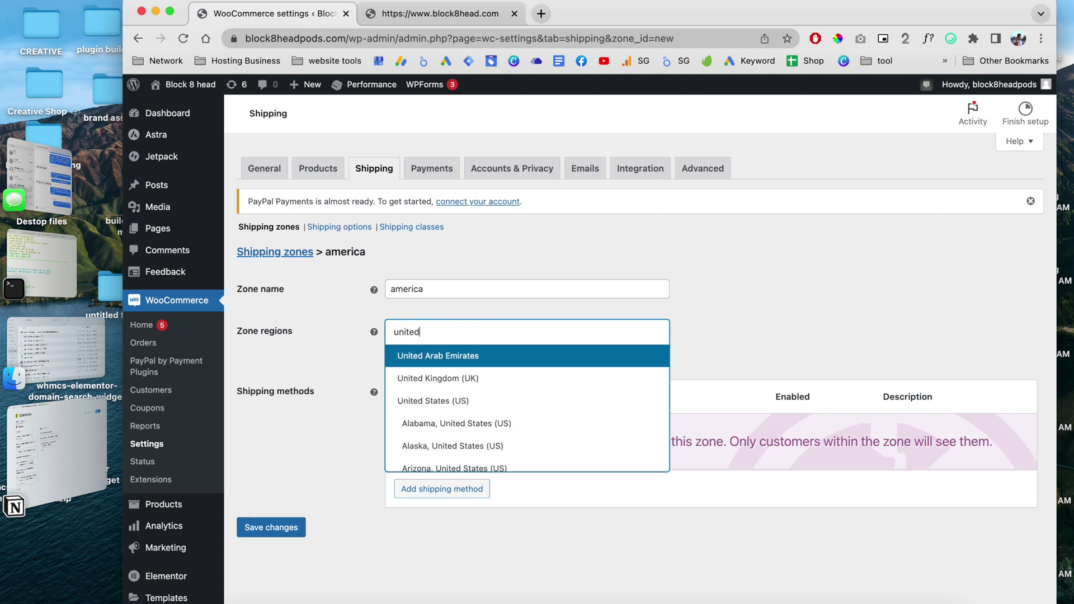
text( s)
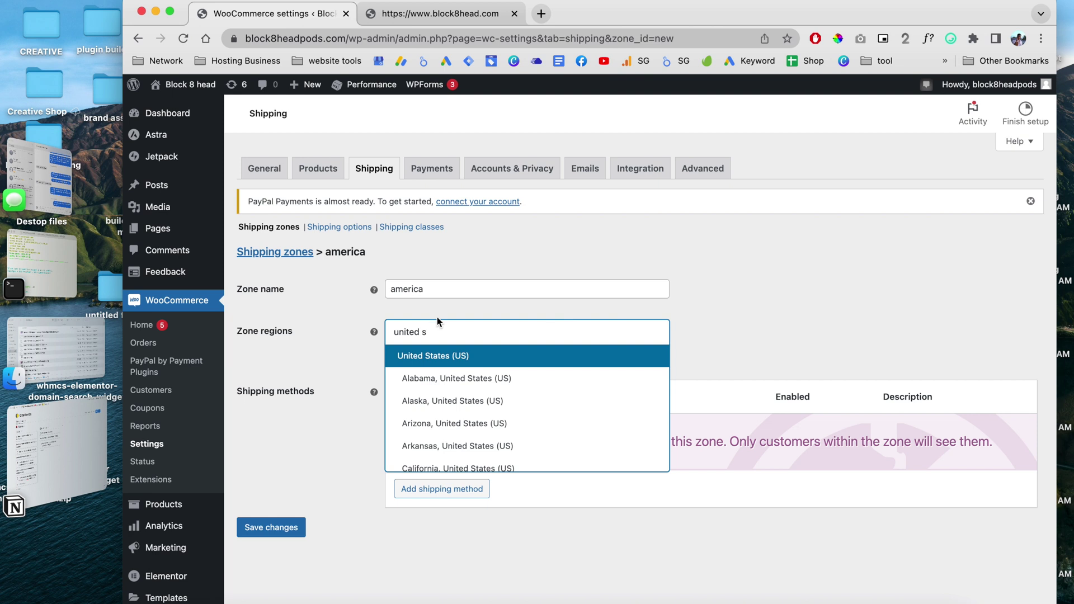
click(467, 381)
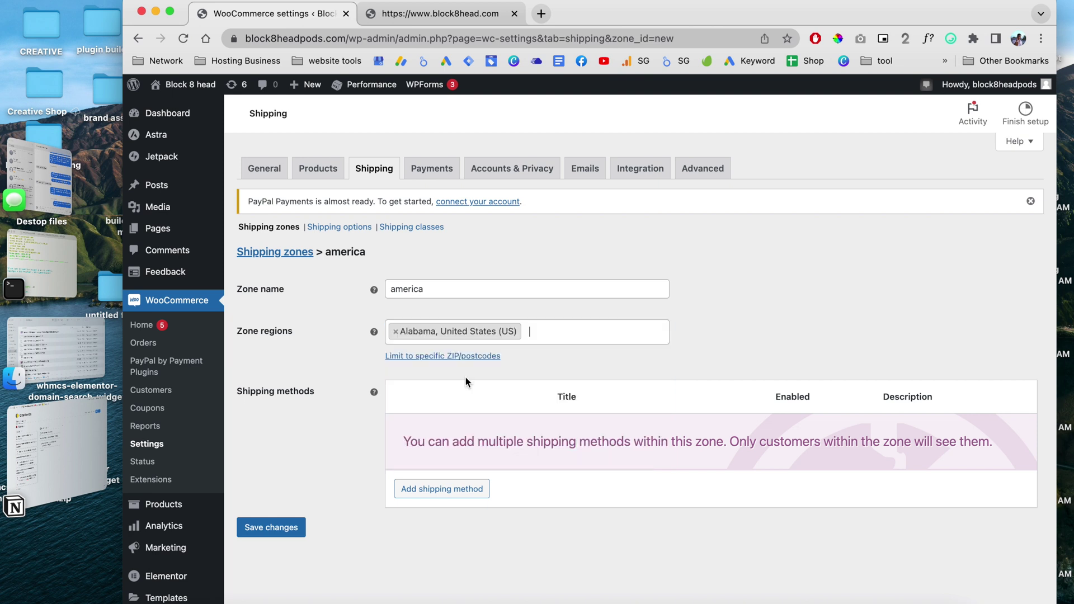
- Add a Flat rate shipping method to the america zone
click(442, 490)
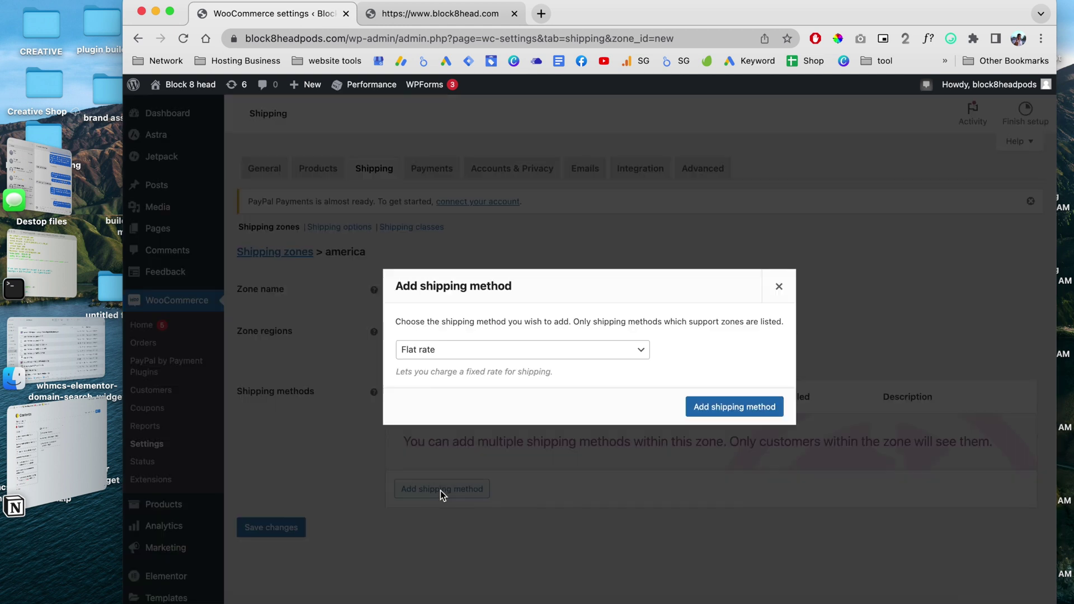
click(498, 349)
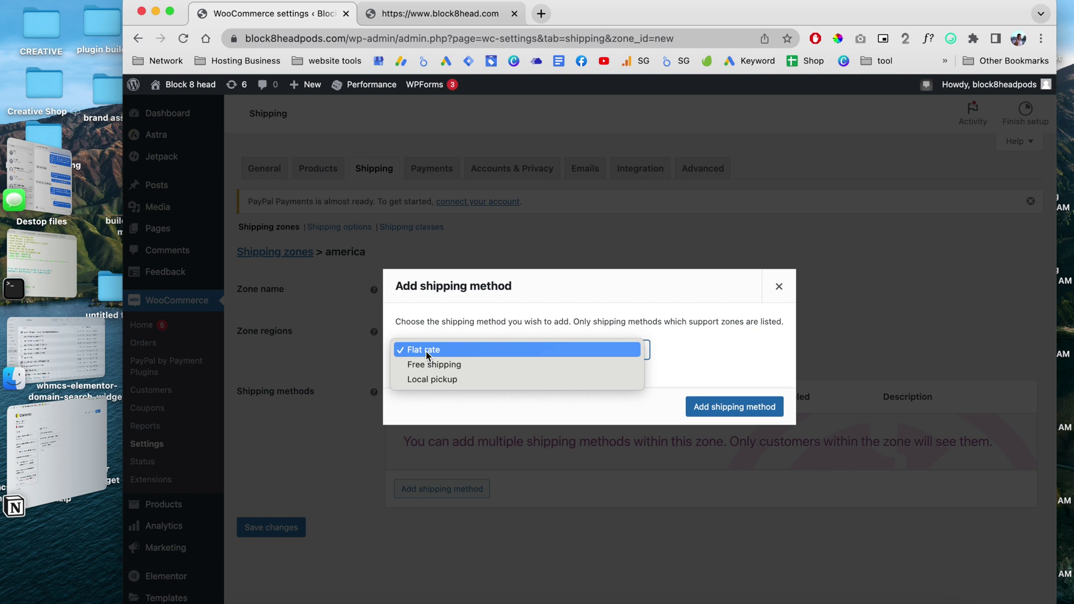
click(681, 352)
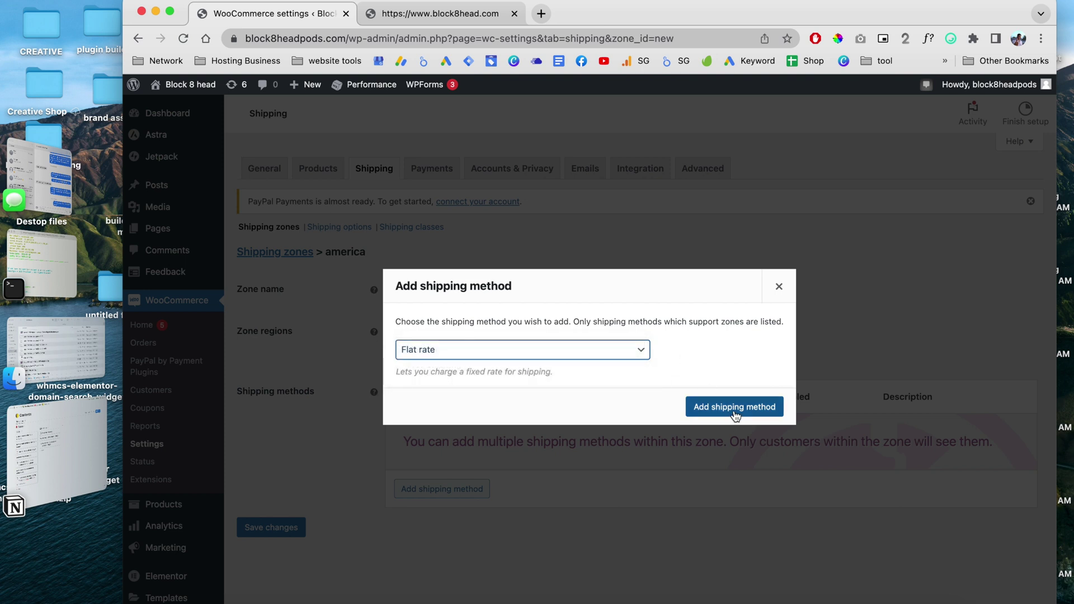
click(733, 410)
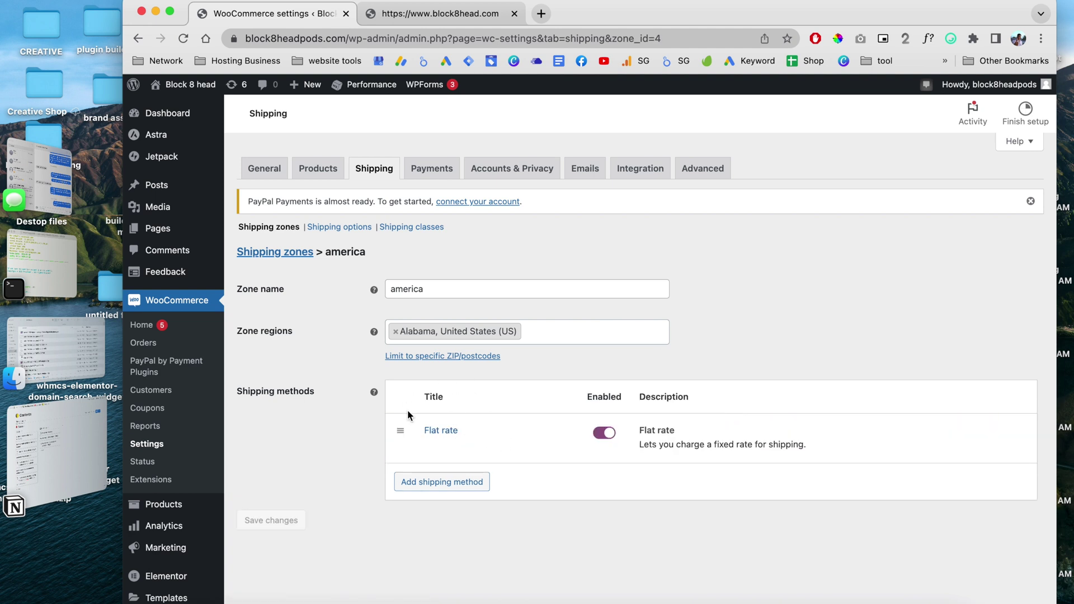
- Check the US rates on the old page, set the america flat rate's class costs to Dual Pod 7, Single Pod 9, Triple pod 10, and save
click(430, 447)
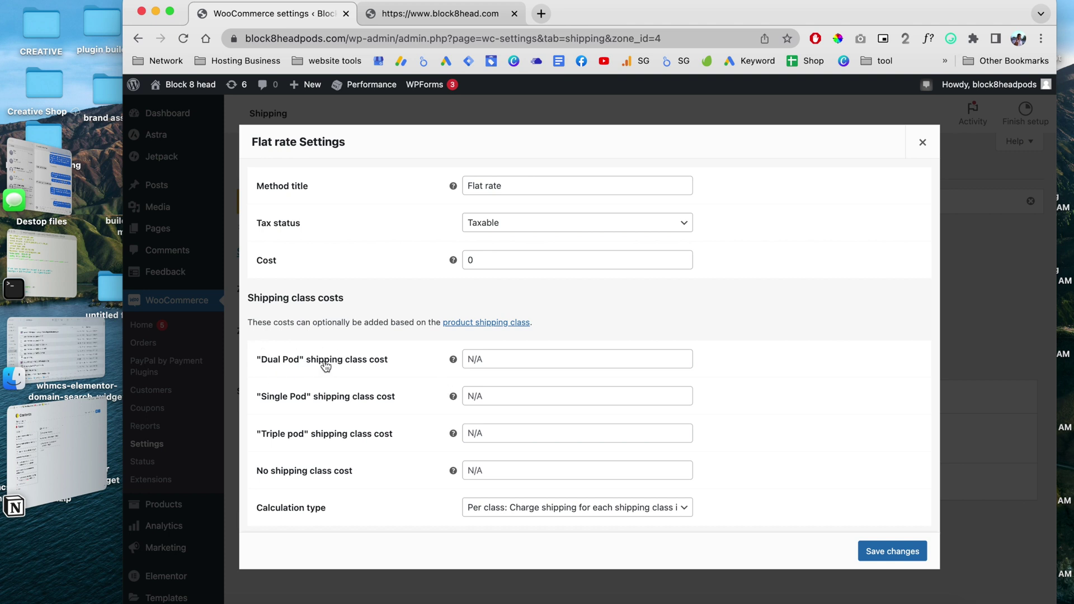
click(439, 14)
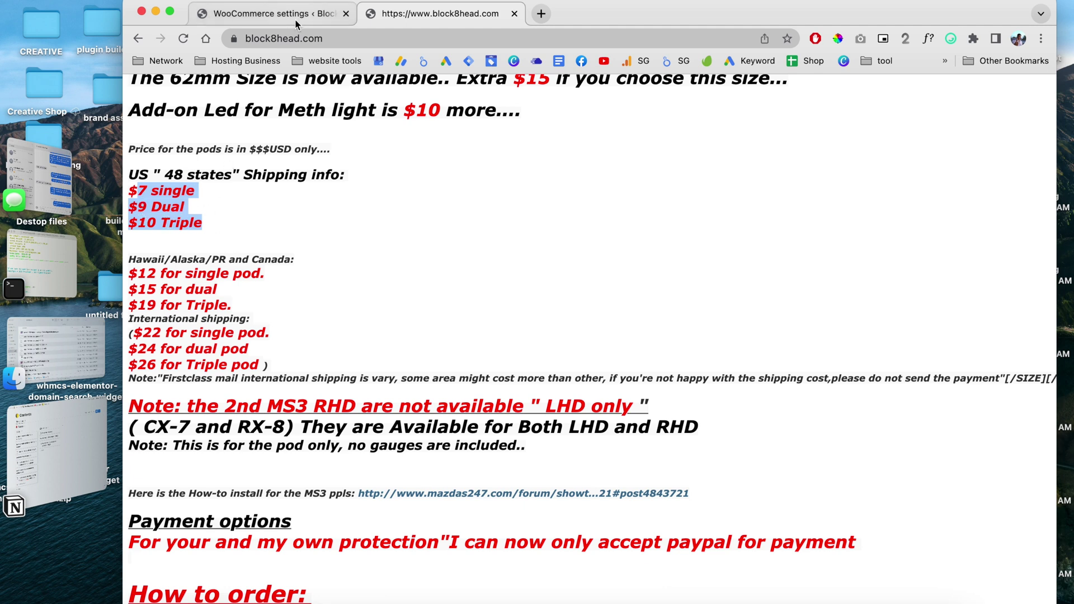
click(268, 14)
click(510, 360)
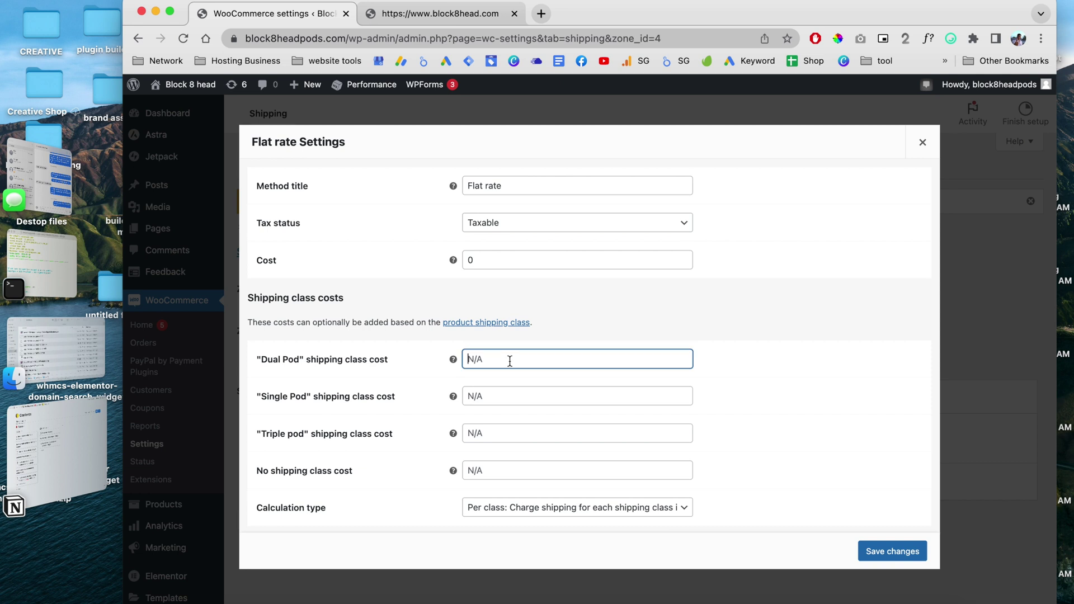
text(7)
key(Tab)
text(9)
key(Tab)
text(1)
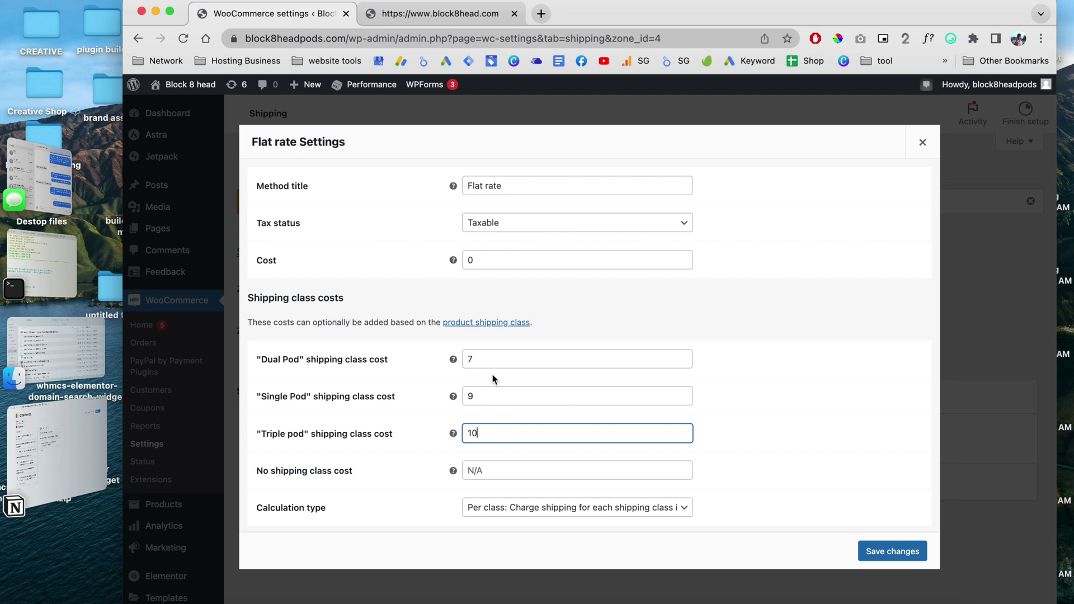
click(874, 550)
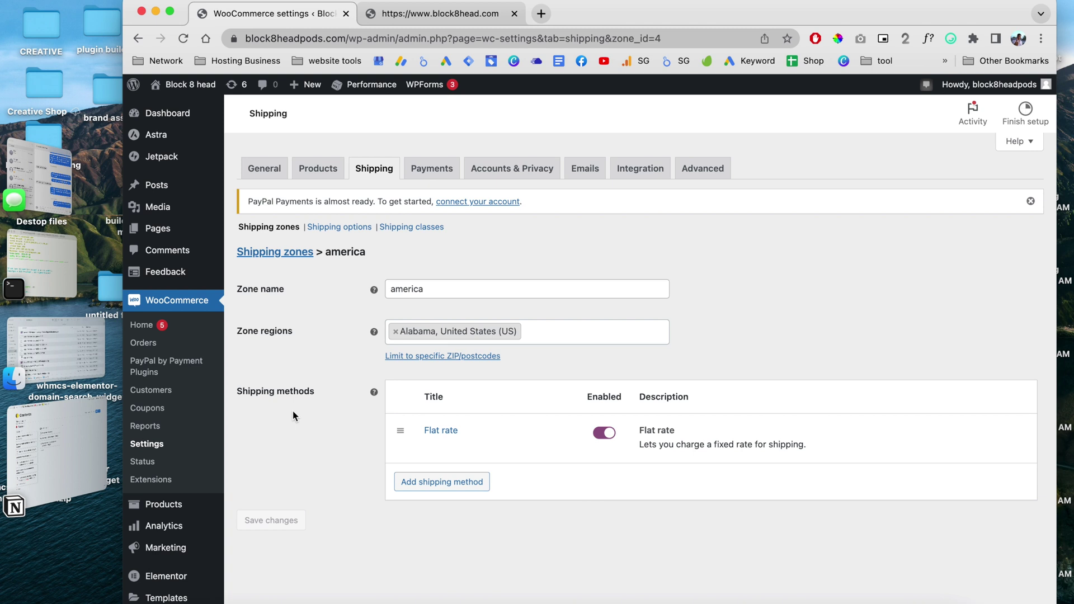
- Open the 2019-2023 silverado/Sierra 1500+ HD radio pod product for editing from the list of all products
scroll(294, 416, down, 3)
mouse_move(163, 410)
click(270, 416)
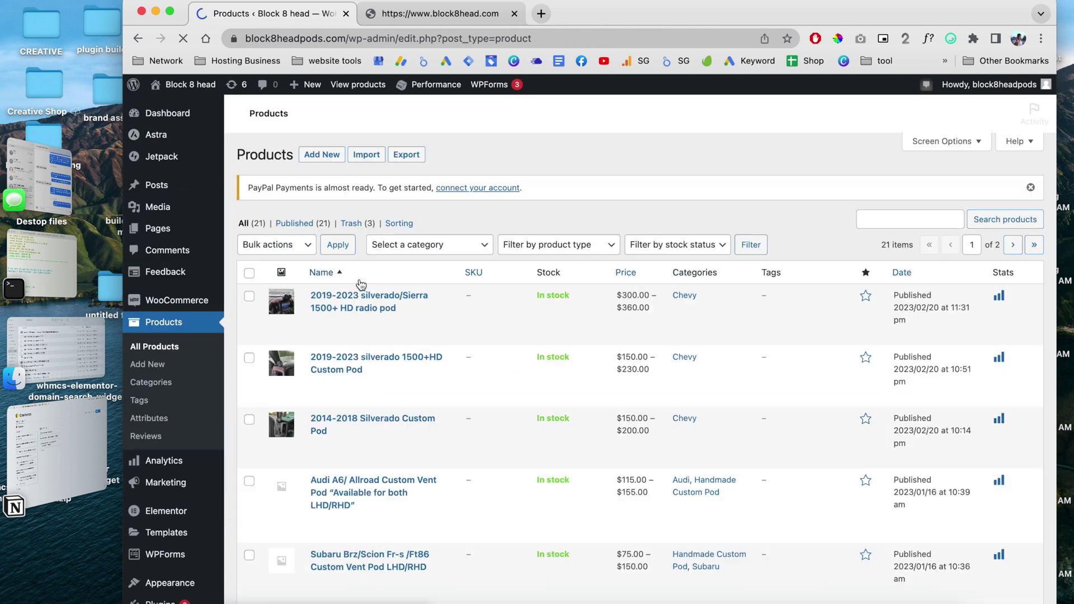
click(364, 323)
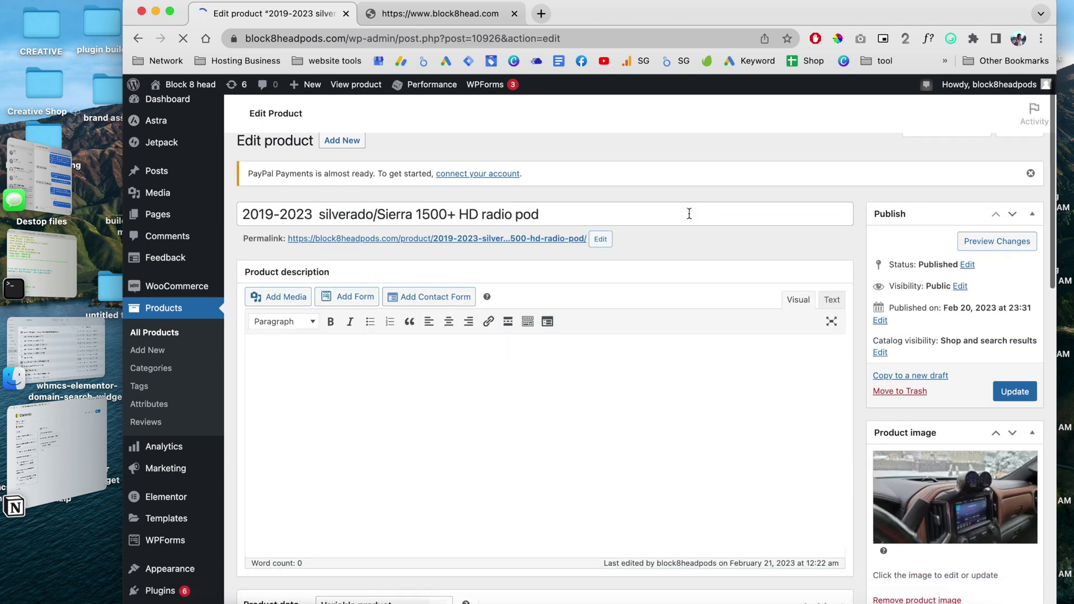
- Set the shipping class of the product's Single Pod, Black variation to Single Pod
scroll(689, 214, down, 3)
scroll(689, 213, down, 5)
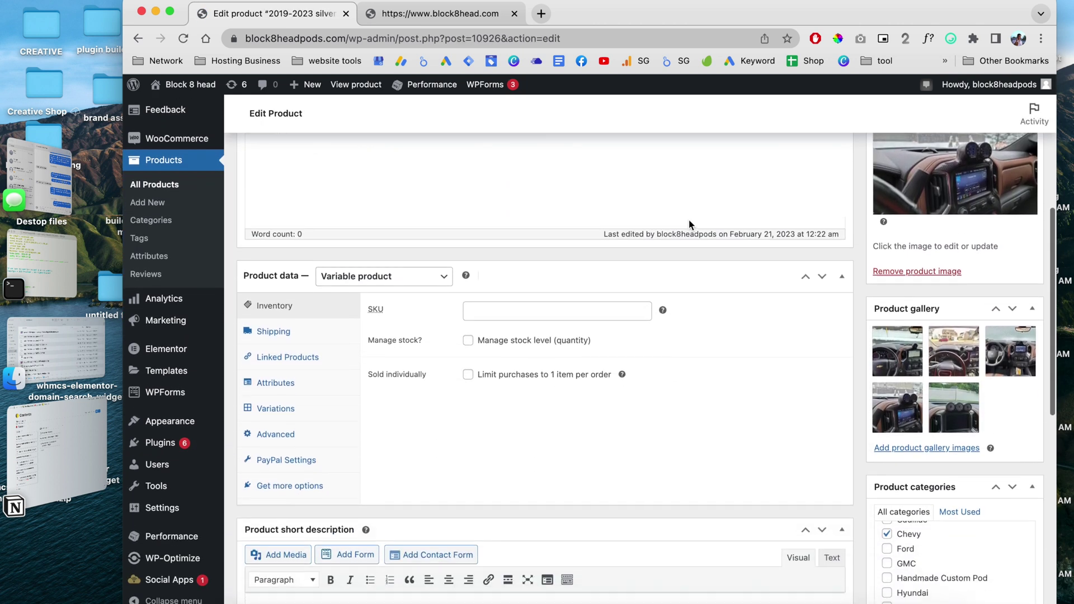
scroll(699, 371, down, 2)
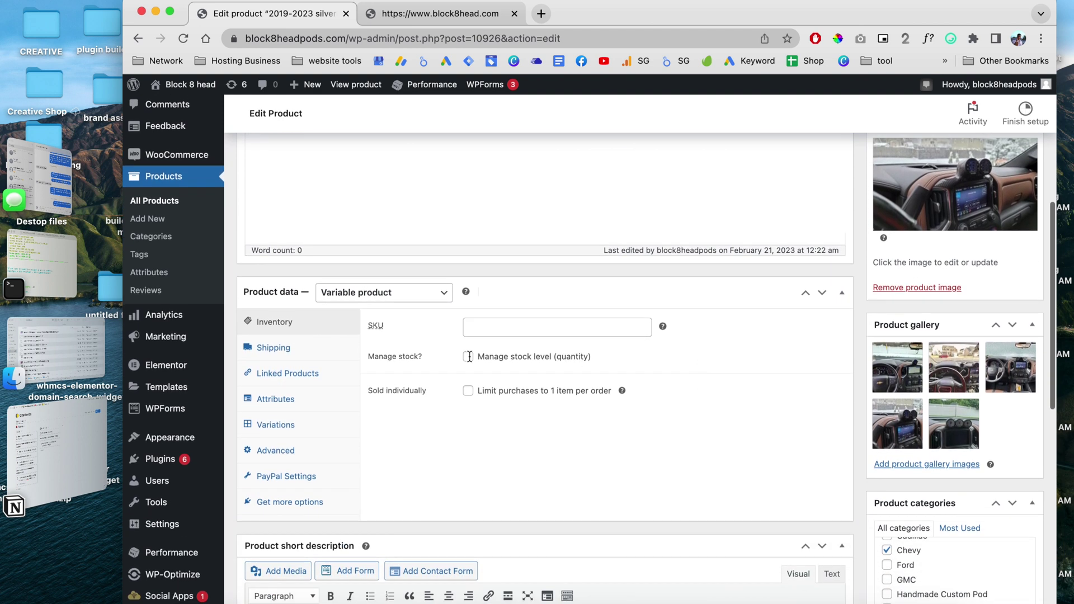
click(299, 426)
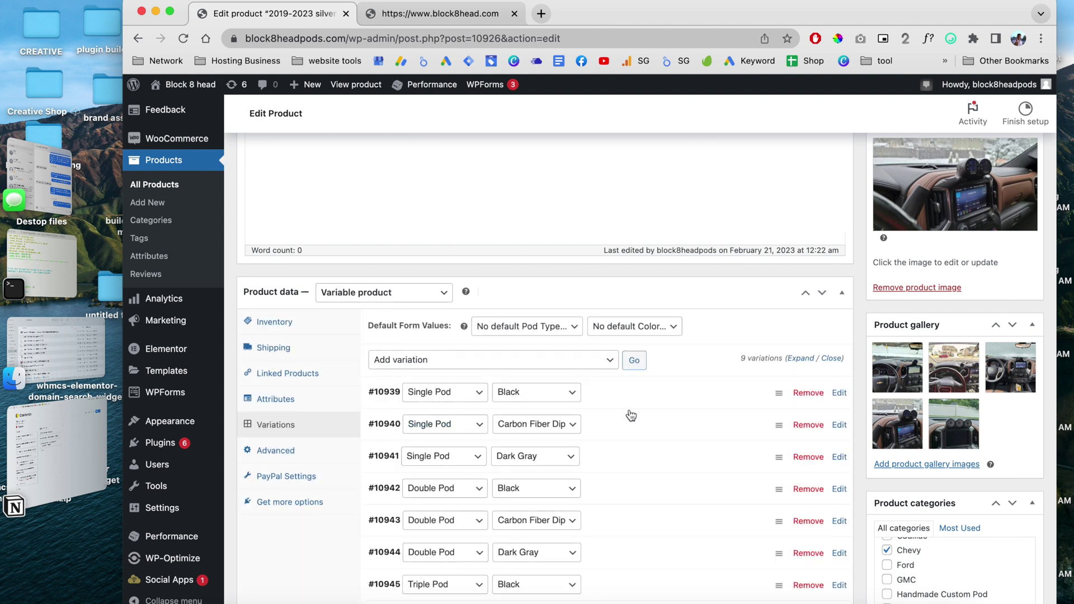
click(679, 401)
scroll(681, 401, down, 4)
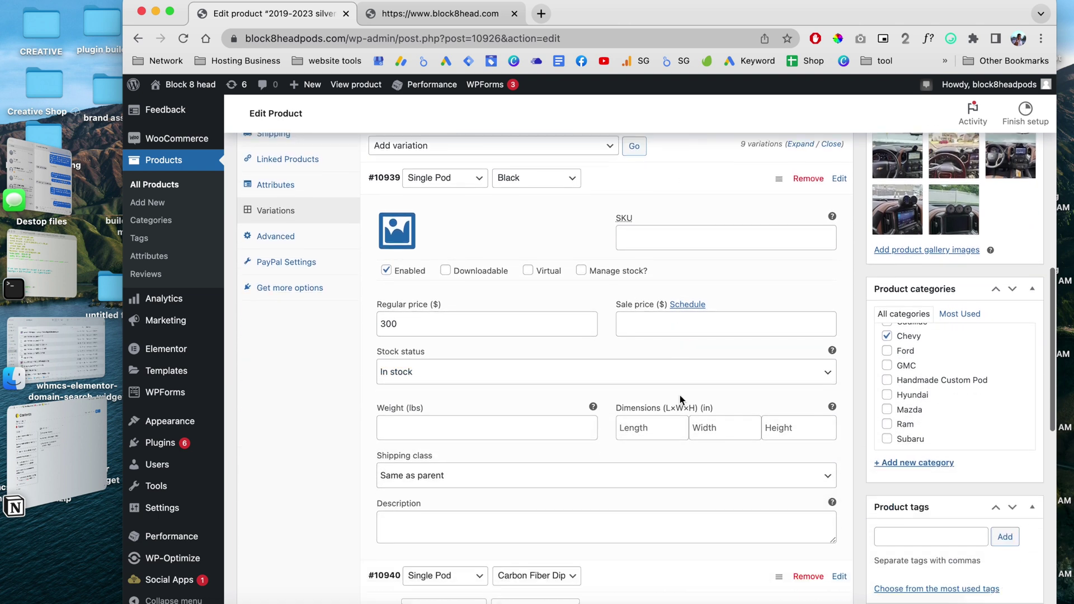
scroll(624, 410, down, 1)
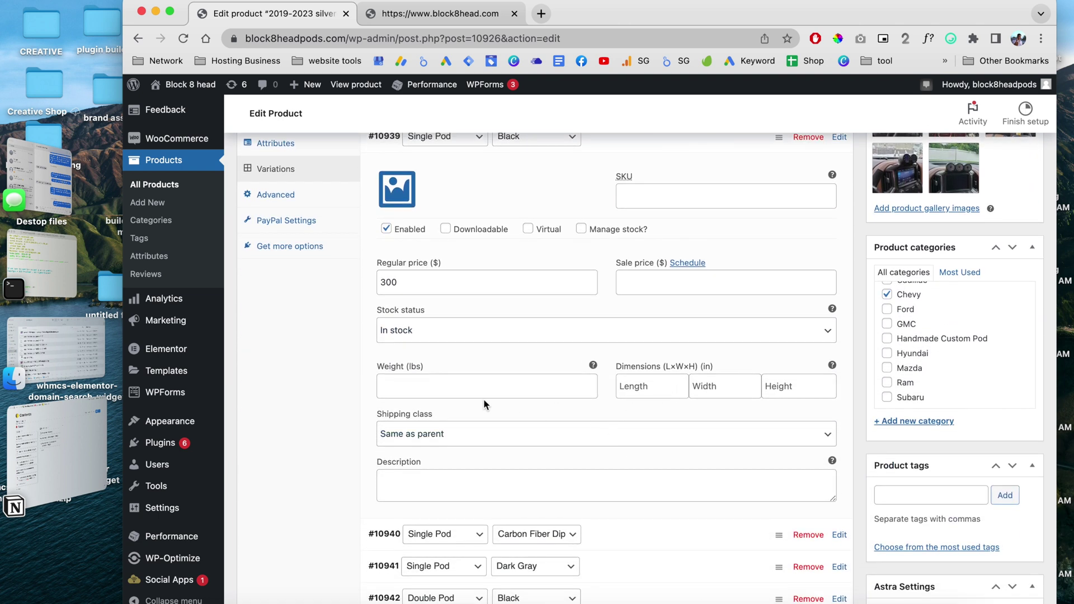
click(468, 435)
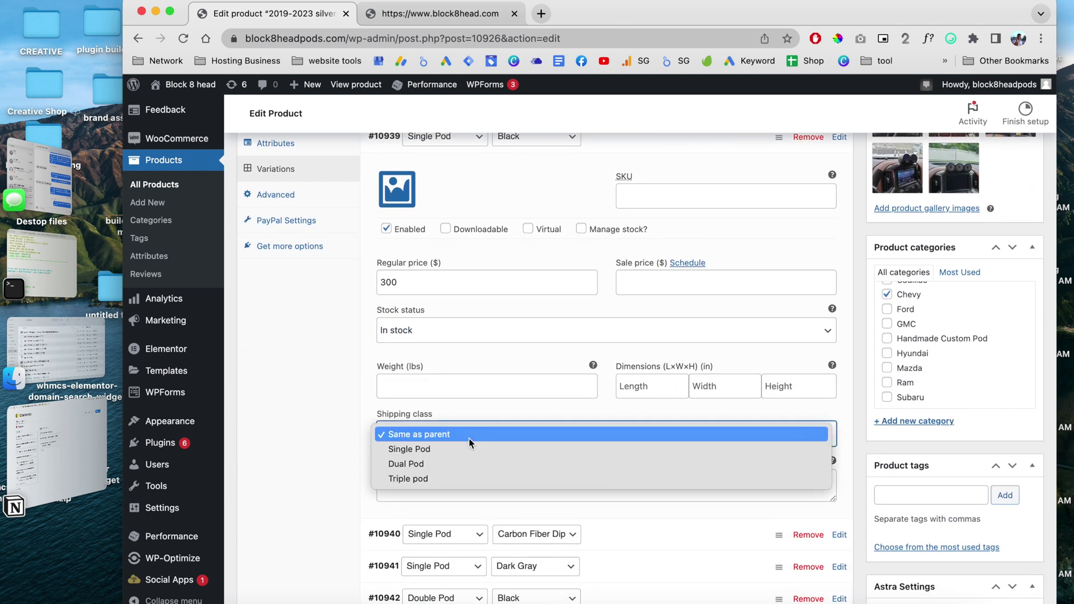
click(476, 451)
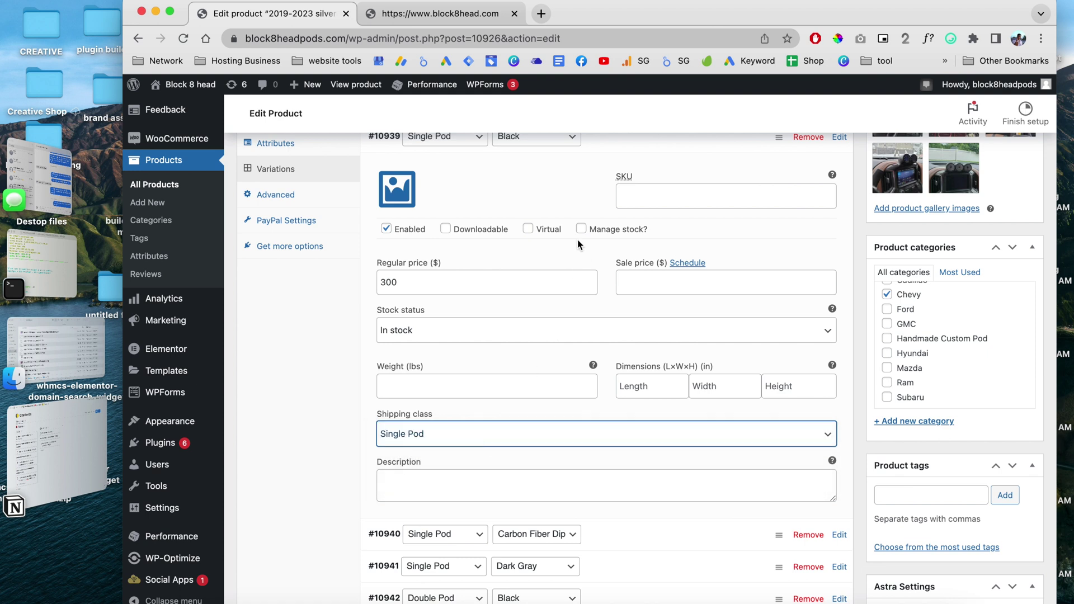
- Examine the product's list of single, double and triple pod variations and the Single Pod, Black variation's settings
scroll(503, 237, up, 2)
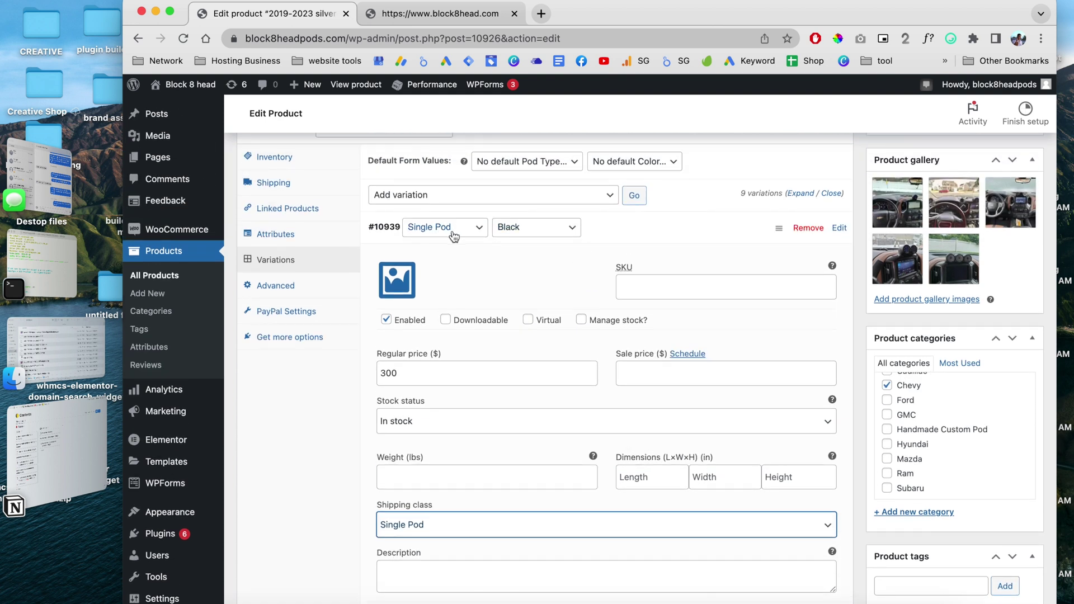
click(671, 234)
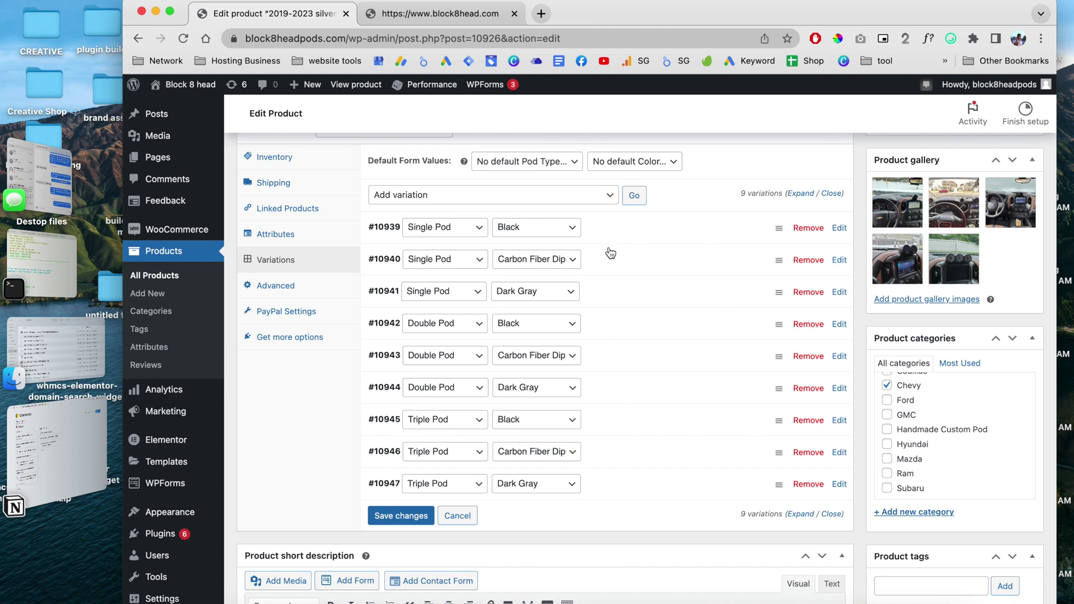
click(626, 324)
click(625, 323)
scroll(615, 319, down, 2)
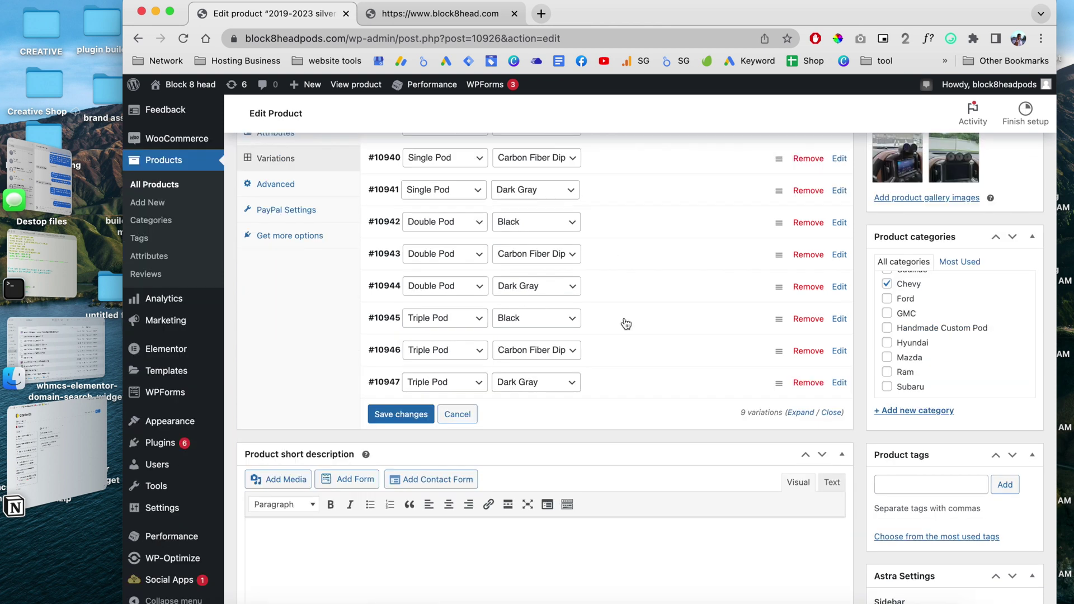
scroll(625, 324, up, 5)
click(682, 227)
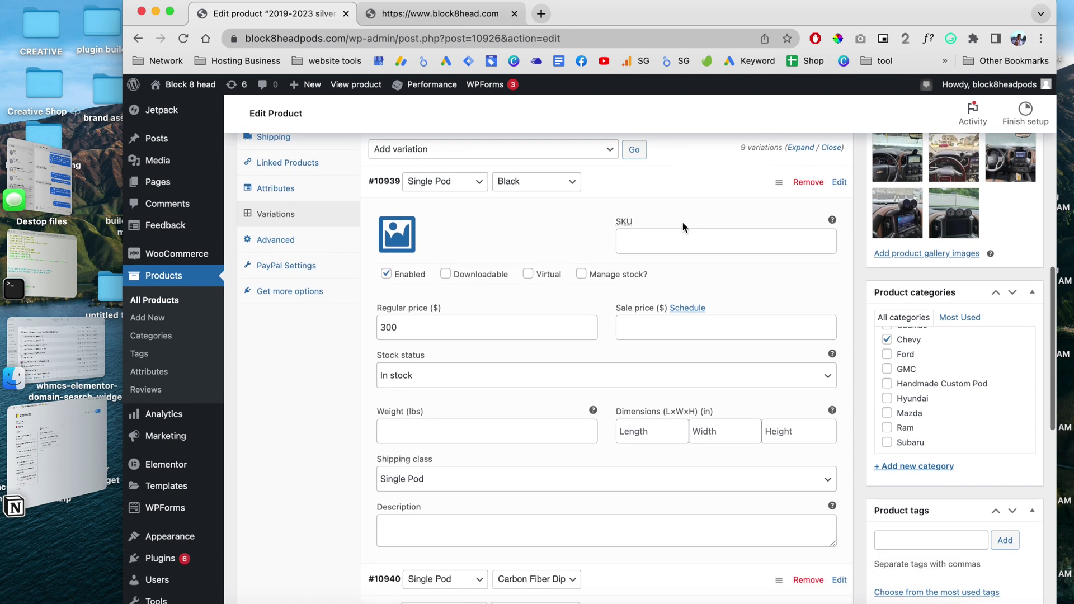
scroll(688, 223, up, 8)
- Save the variation changes and update the product
scroll(745, 329, down, 15)
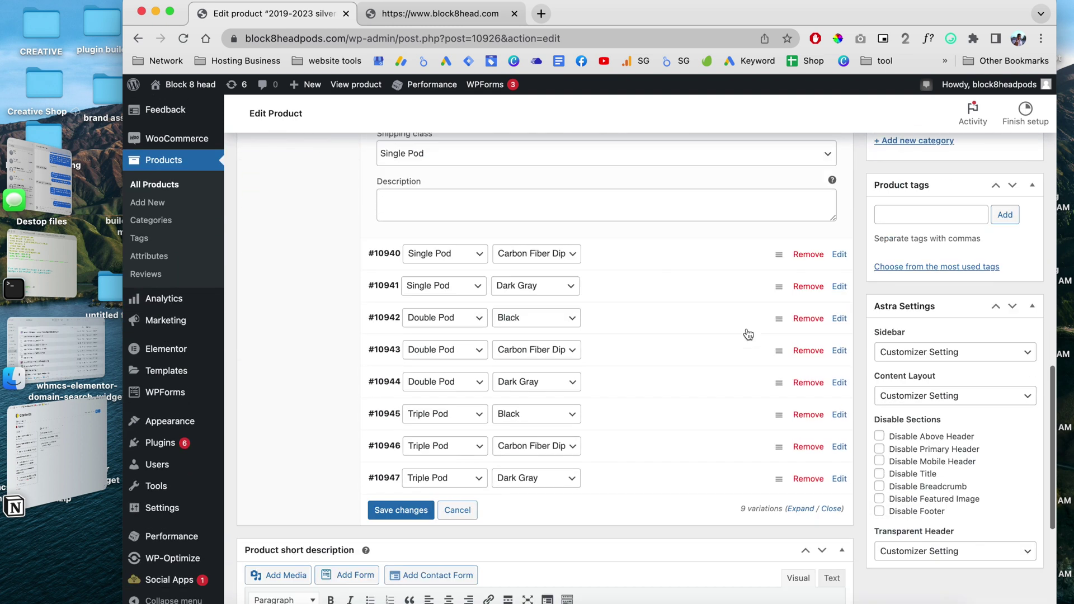
click(387, 309)
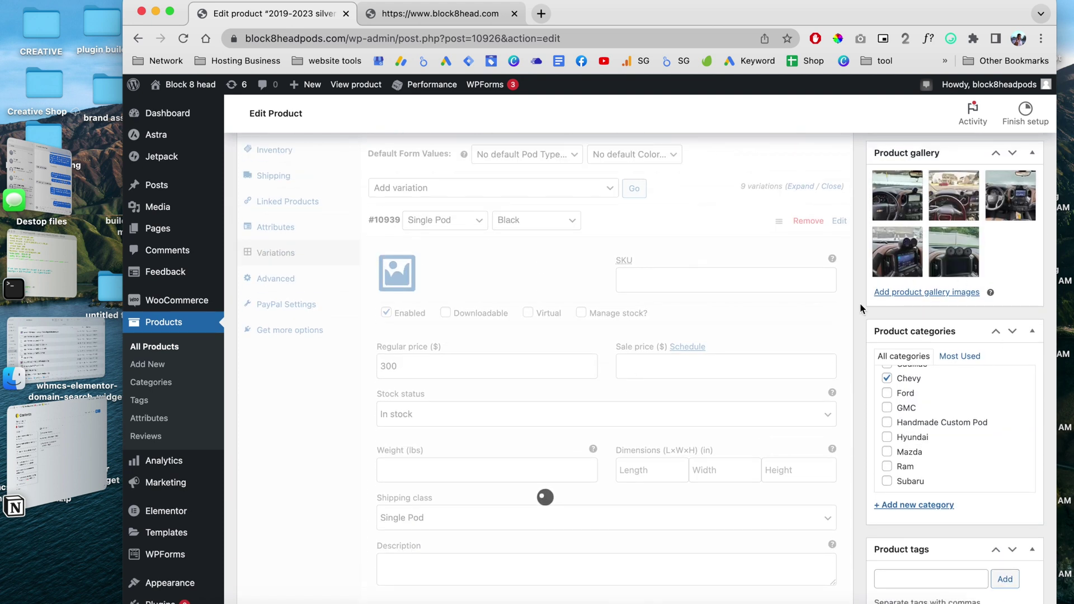
scroll(860, 308, up, 3)
scroll(860, 303, up, 4)
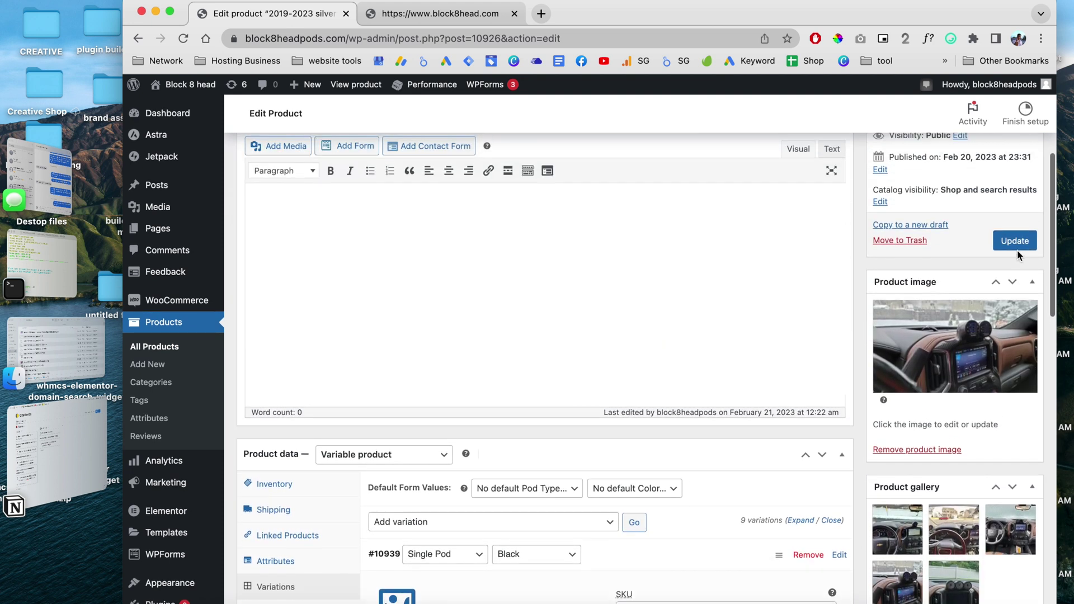
click(1014, 241)
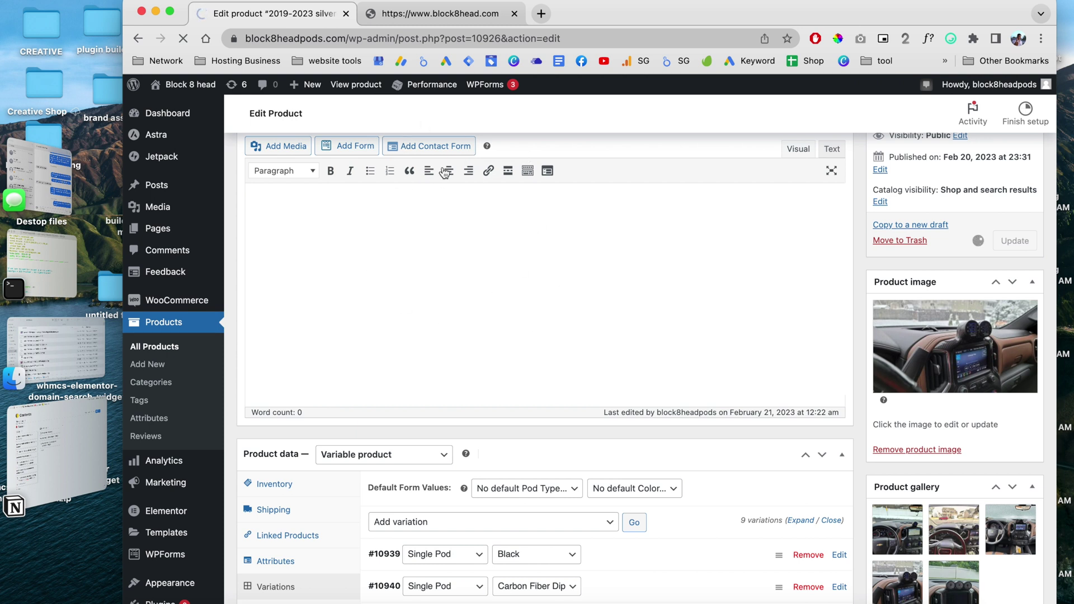
- Open the updated product's live page in a new browser tab and switch to it
right_click(351, 89)
click(372, 93)
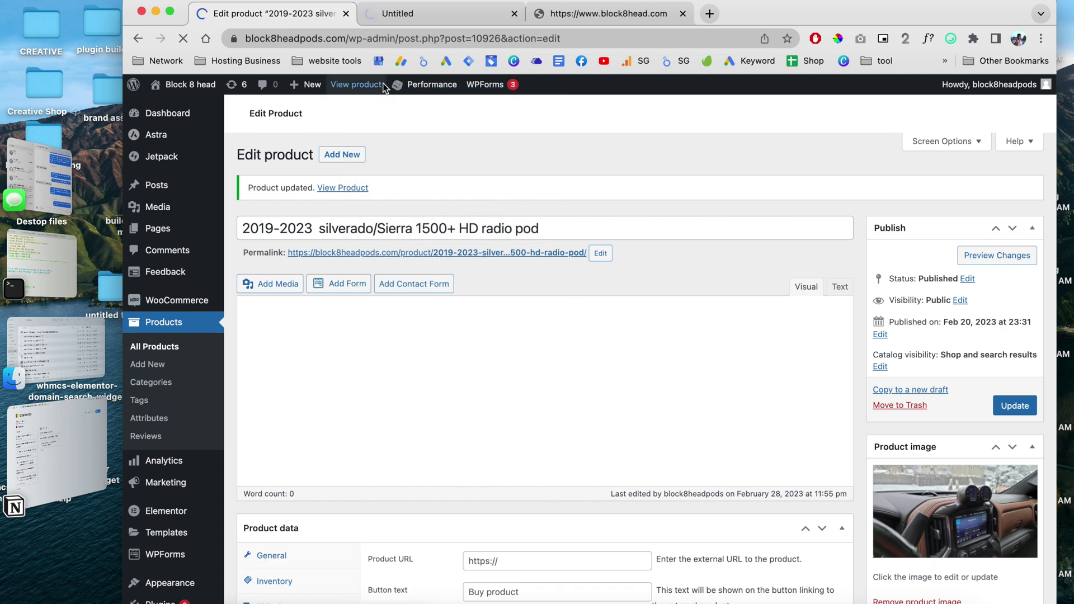
click(442, 12)
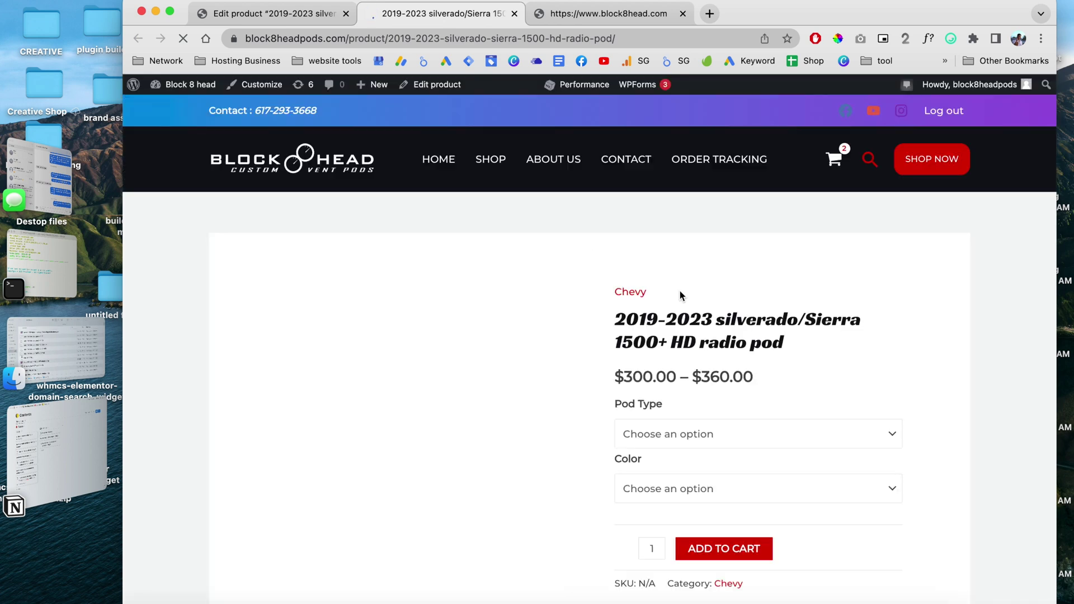
- Choose the Single Pod type and Black color for the radio pod and add it to the cart
scroll(736, 340, down, 2)
click(736, 376)
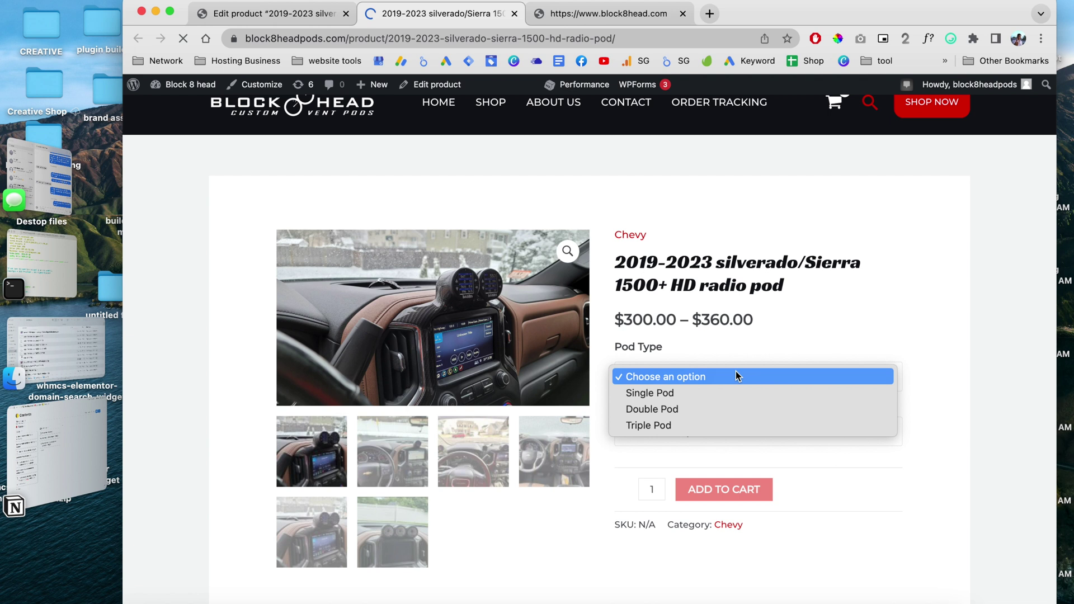
click(739, 391)
click(733, 429)
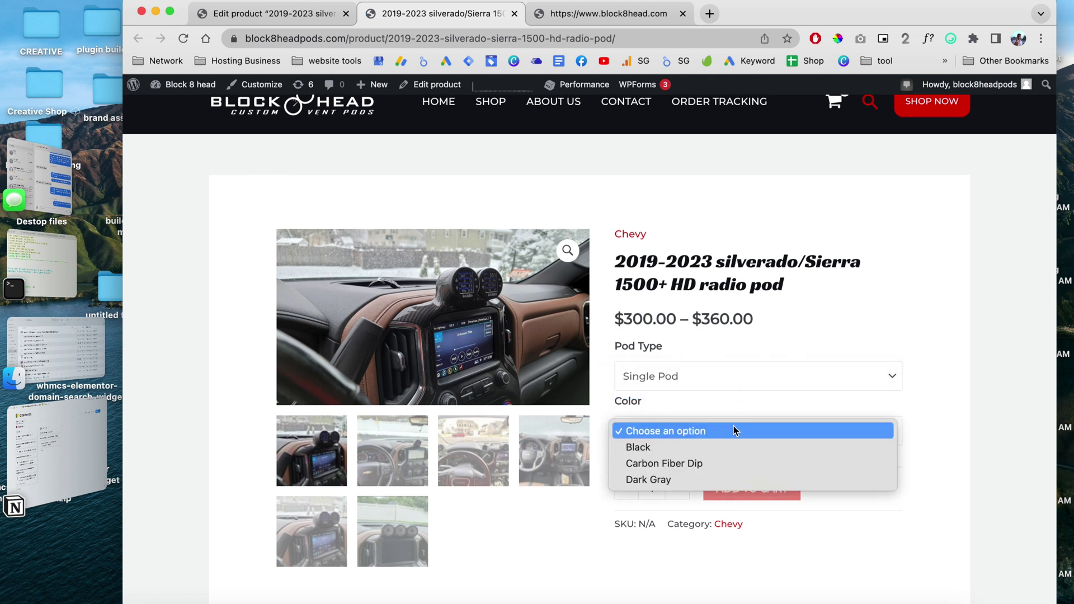
click(730, 447)
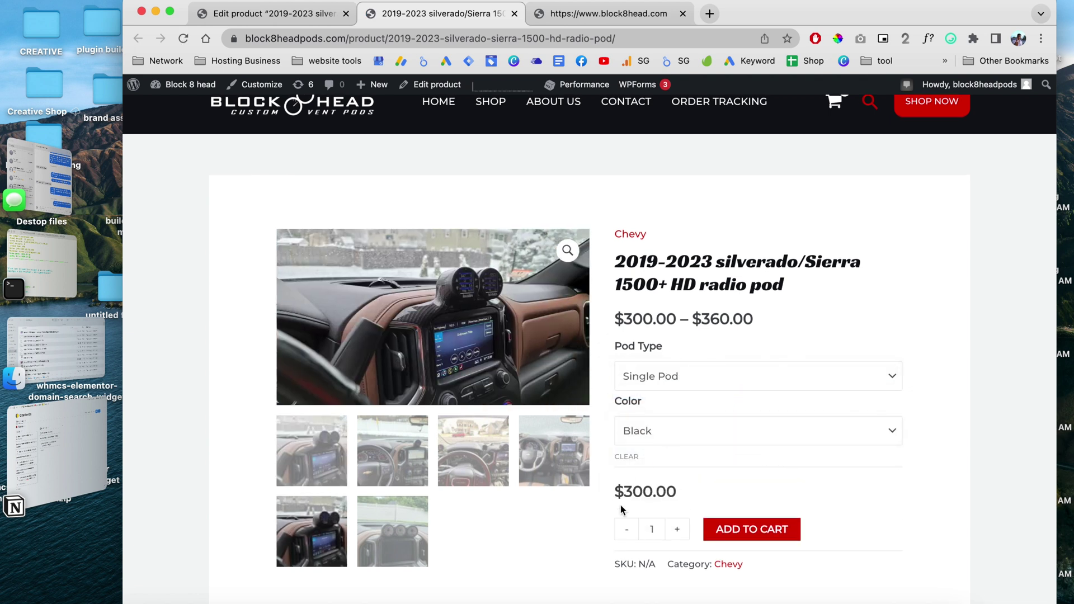
drag(622, 492, 788, 481)
click(779, 529)
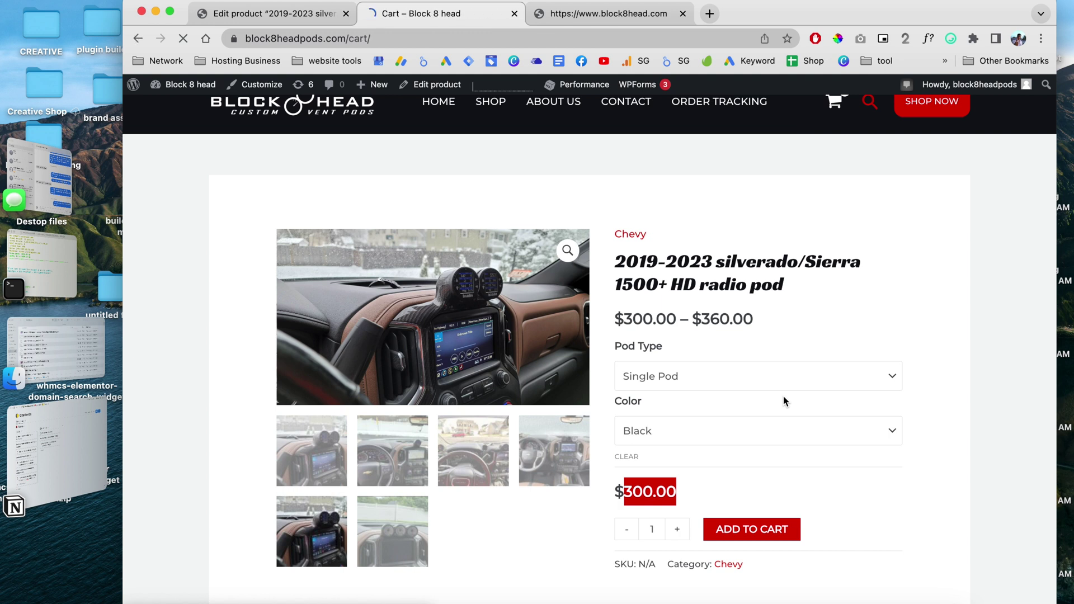
- Remove the Subaru and Audi vent pods from the cart, keeping only the Silverado/Sierra radio pod
scroll(636, 415, down, 5)
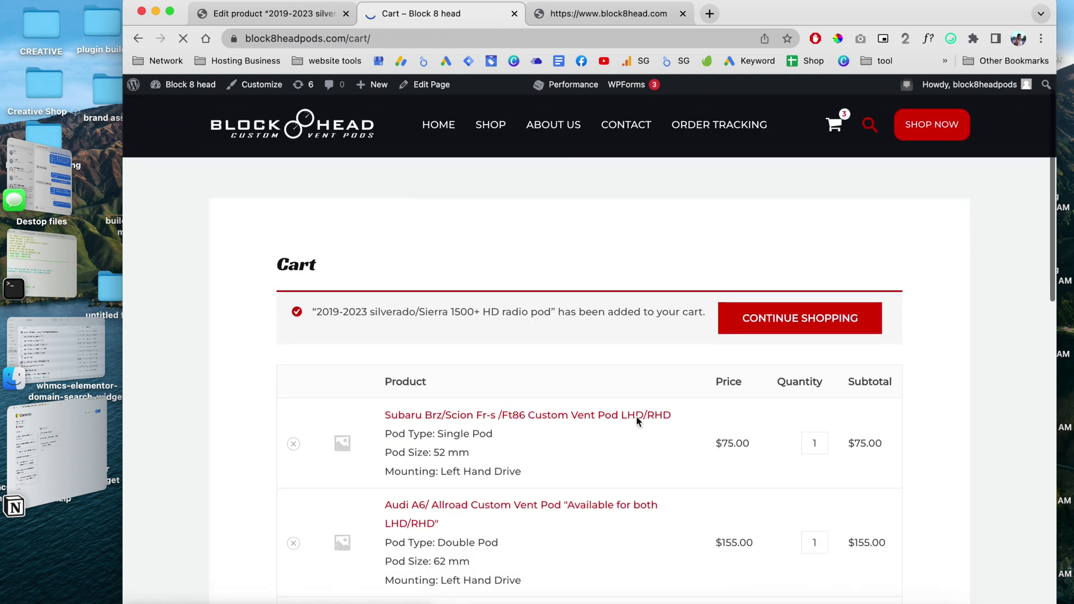
click(293, 332)
- Change the cart's shipping address to United States (US) with Alabama as the state and update the shipping
click(764, 400)
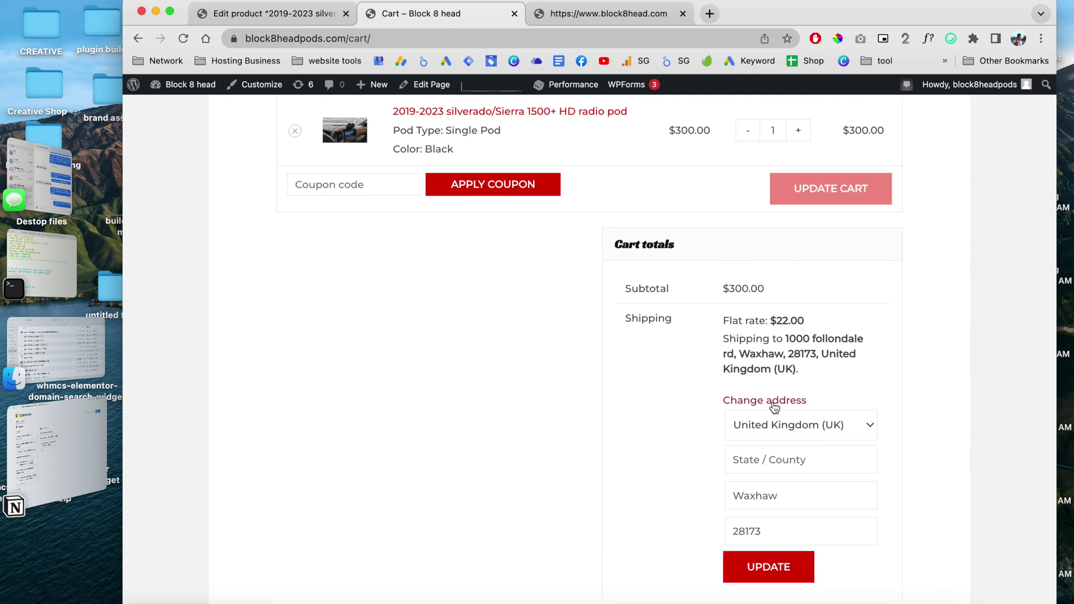
click(795, 428)
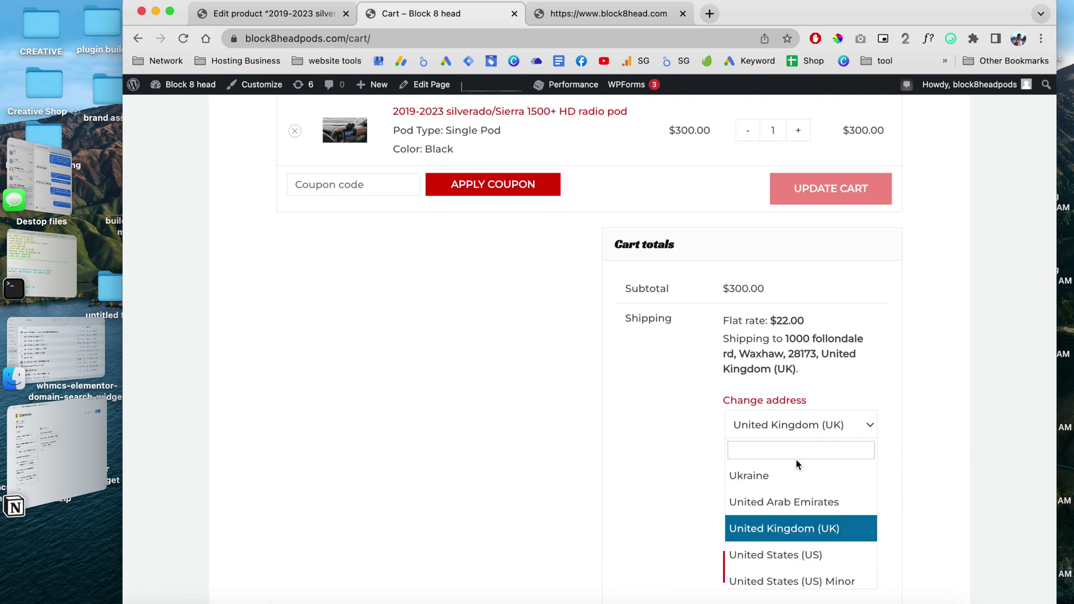
text(unite)
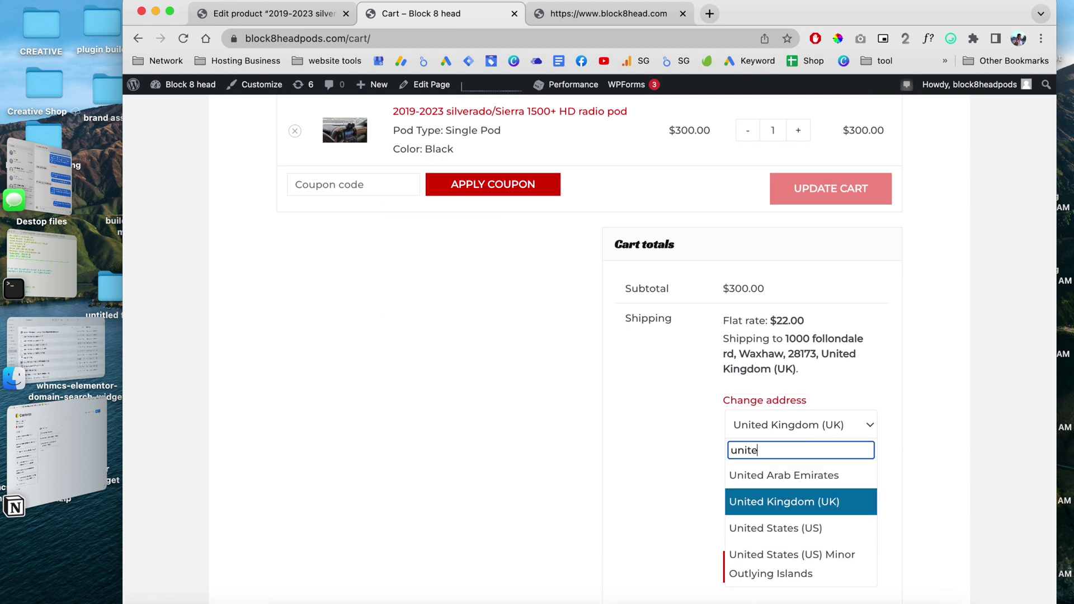
click(811, 528)
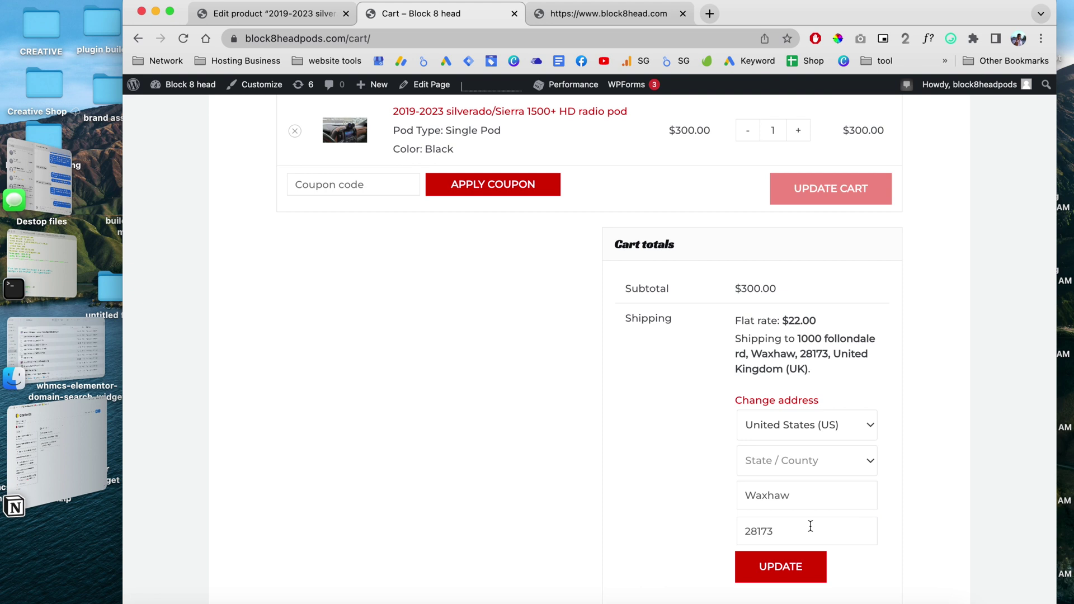
click(805, 464)
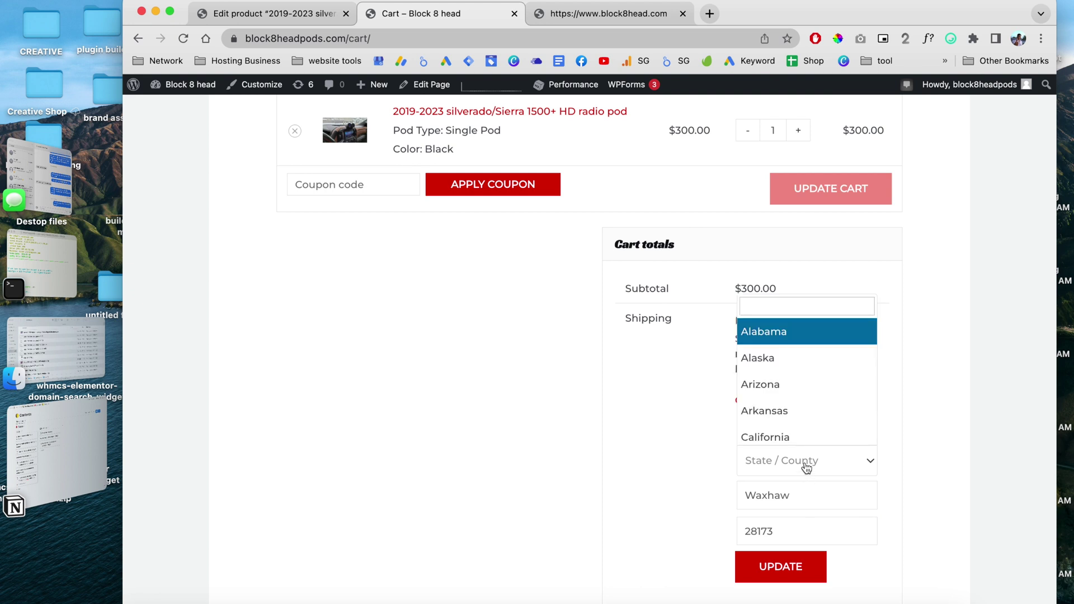
click(799, 336)
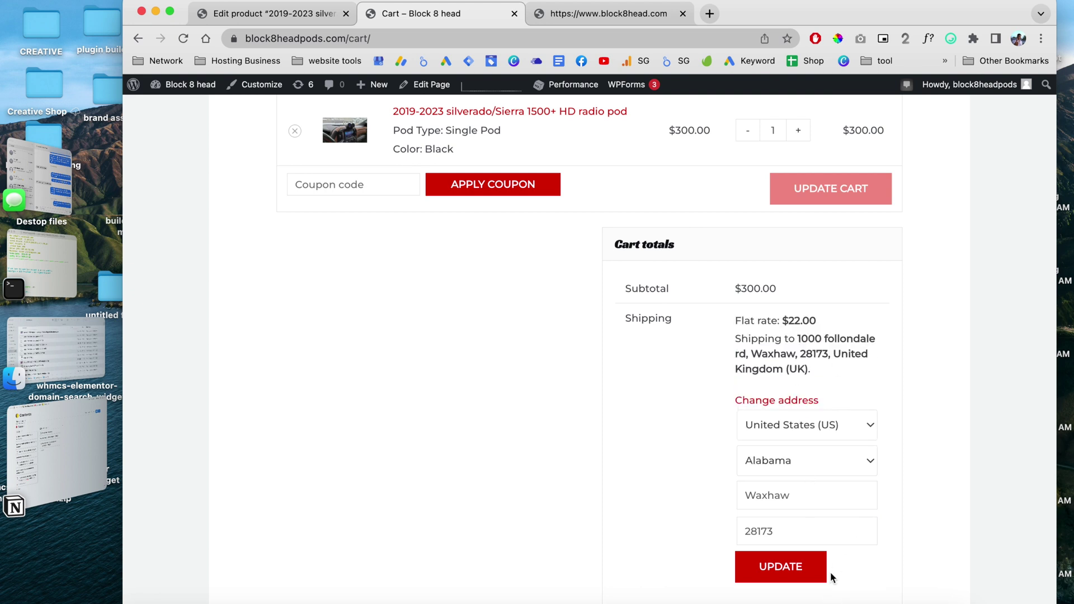
click(807, 568)
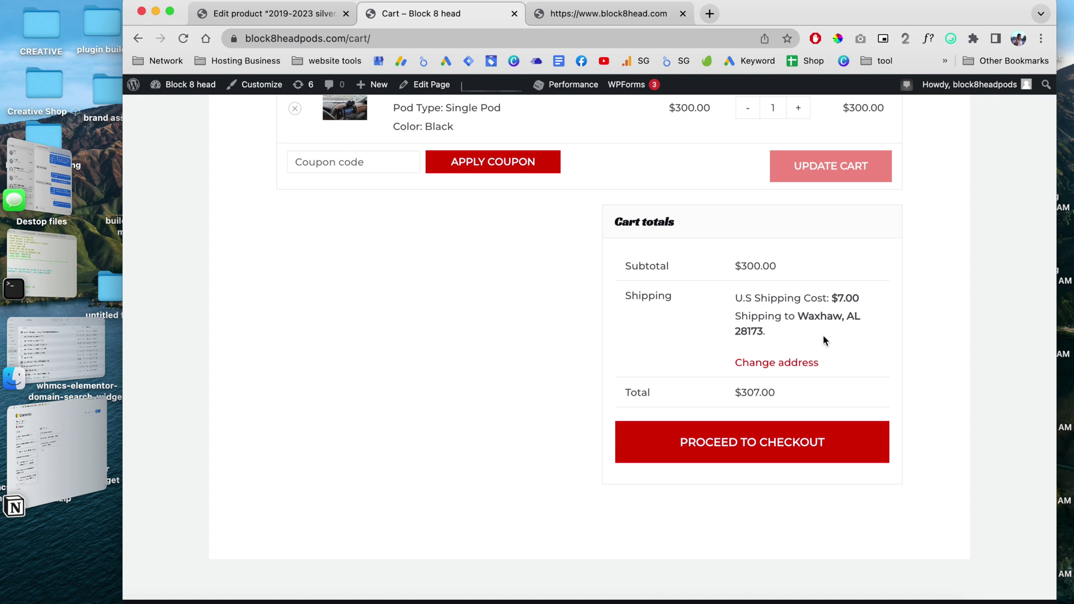
- Check the U.S. shipping cost in the cart totals and proceed to checkout
drag(832, 298, 838, 297)
scroll(837, 335, up, 1)
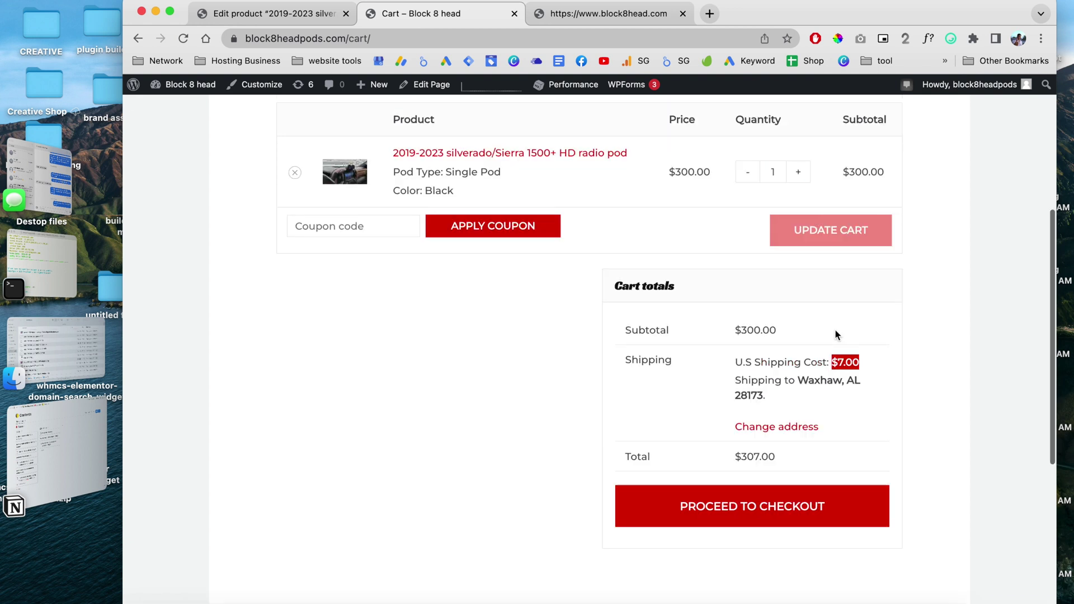
scroll(837, 335, down, 3)
click(777, 359)
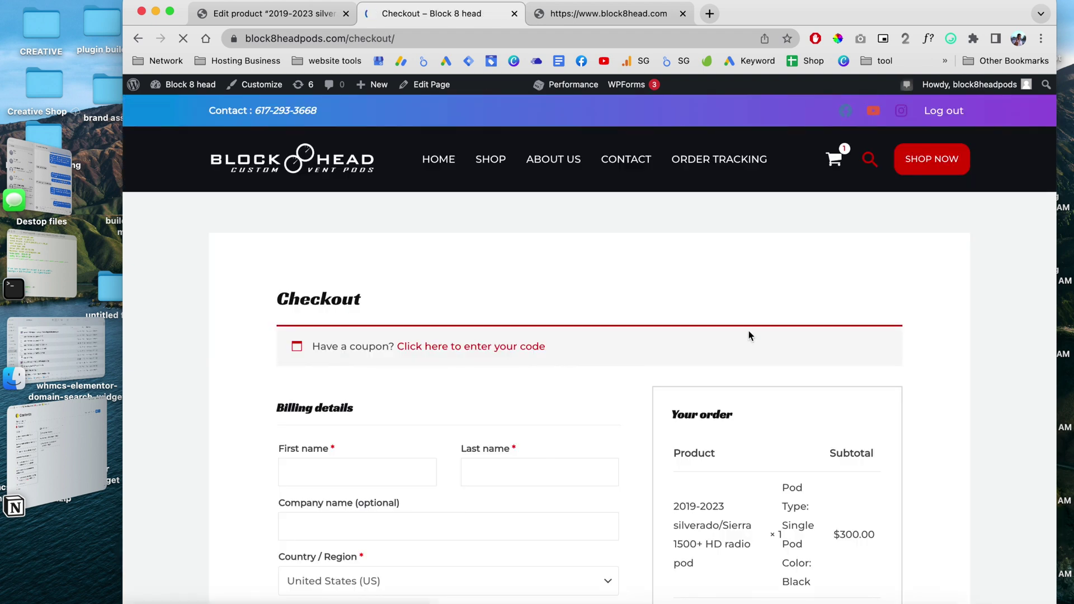
- Examine the checkout page's billing form and order summary, including the subtotal, shipping cost, total and payment section
scroll(749, 335, down, 8)
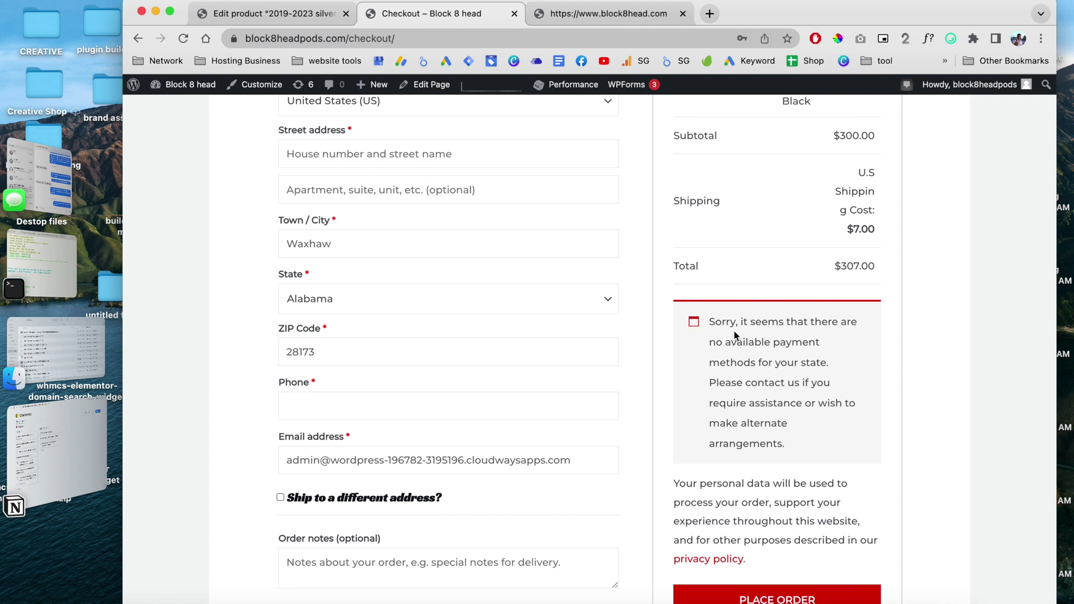
scroll(764, 408, down, 6)
scroll(764, 407, up, 7)
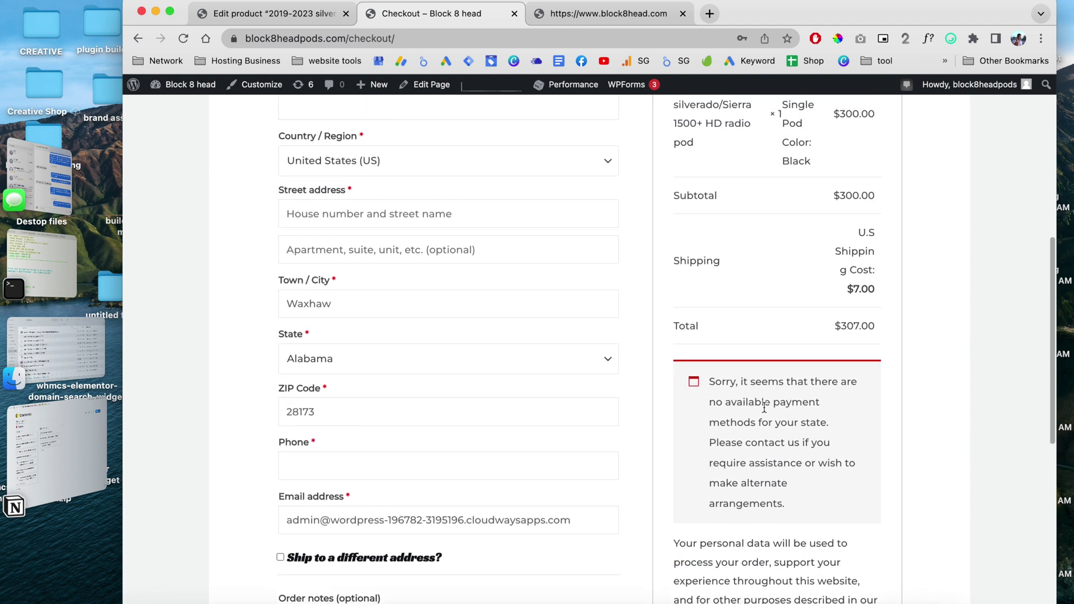
scroll(800, 273, up, 5)
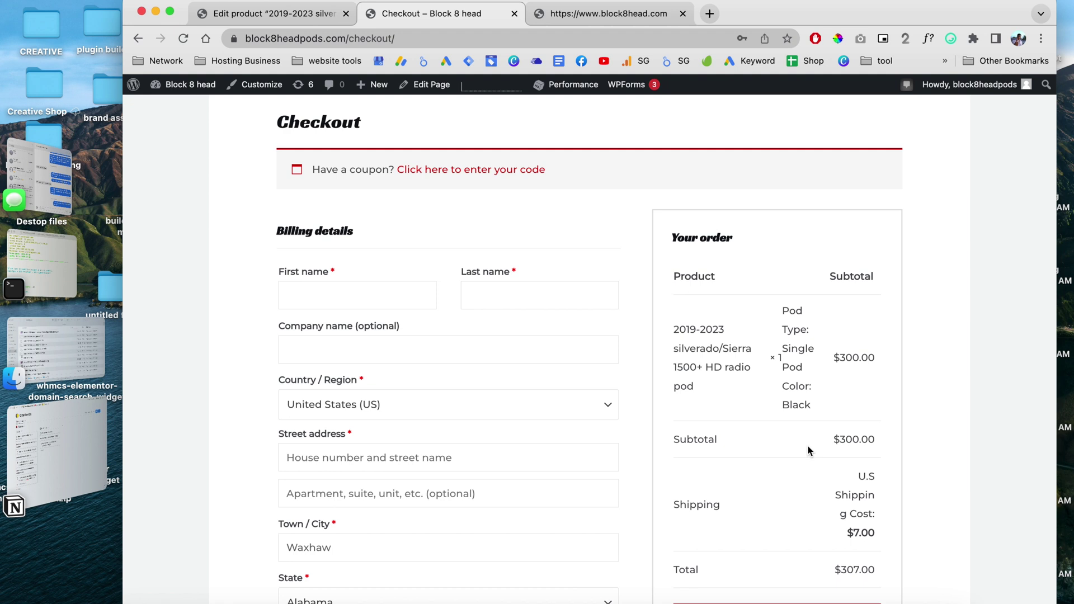
scroll(807, 447, down, 2)
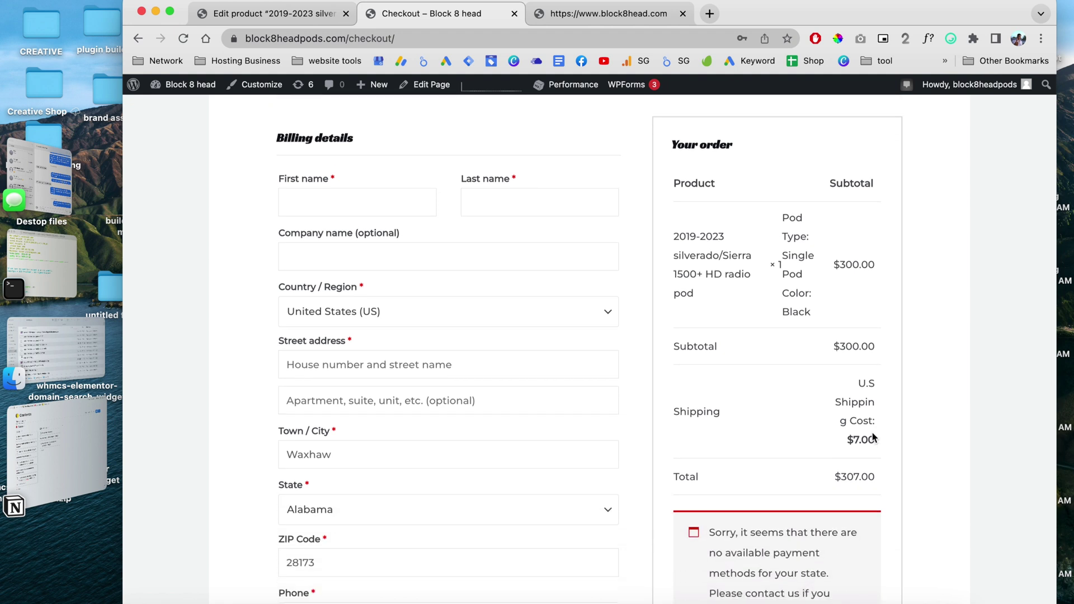
scroll(871, 412, down, 1)
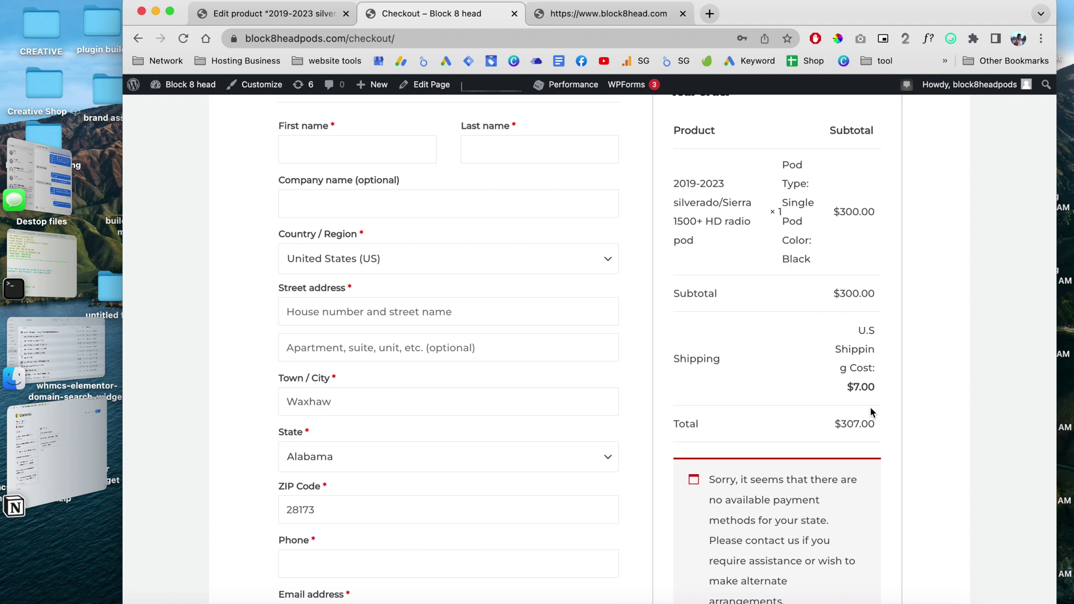
scroll(871, 413, down, 2)
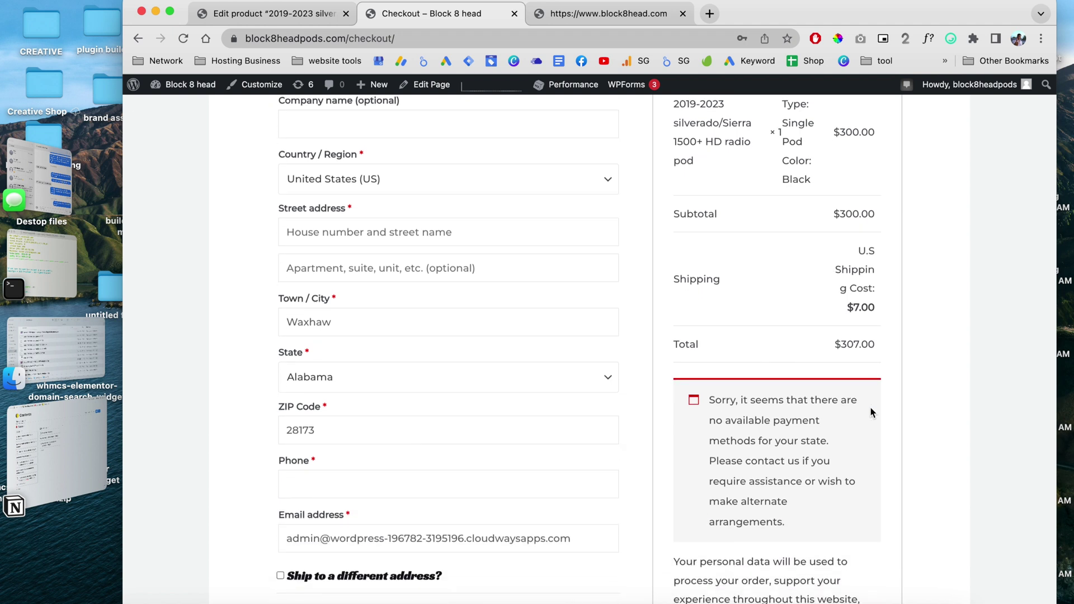
scroll(871, 412, up, 3)
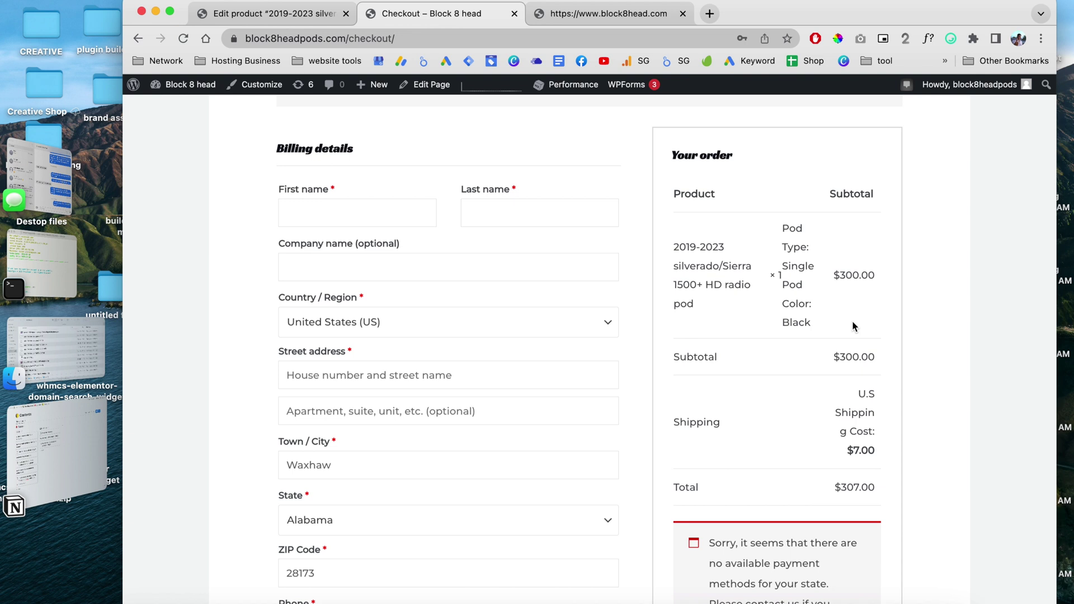
scroll(852, 324, up, 5)
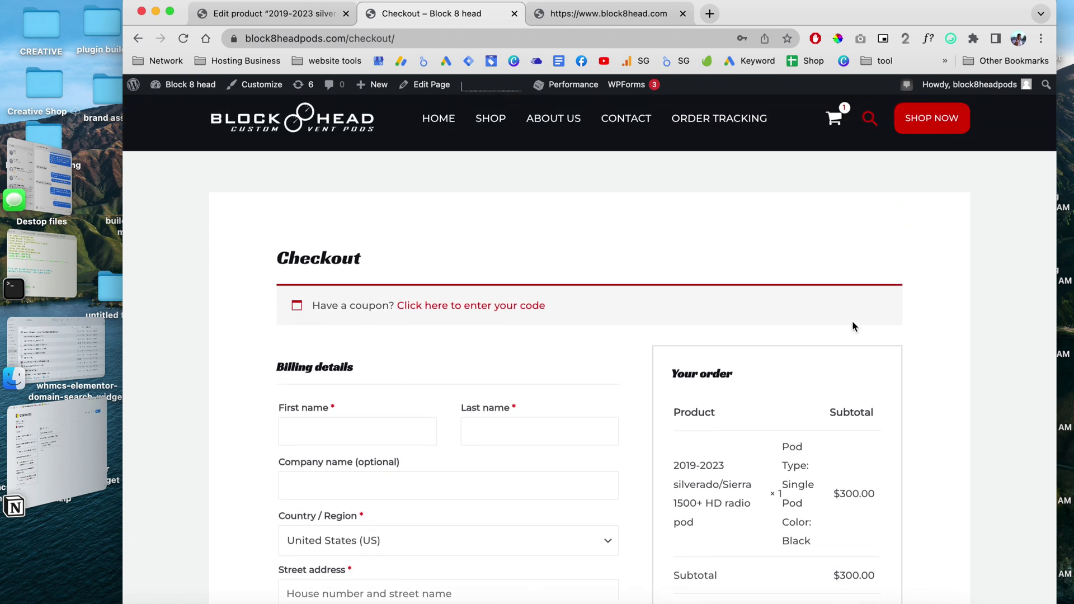
scroll(852, 323, up, 1)
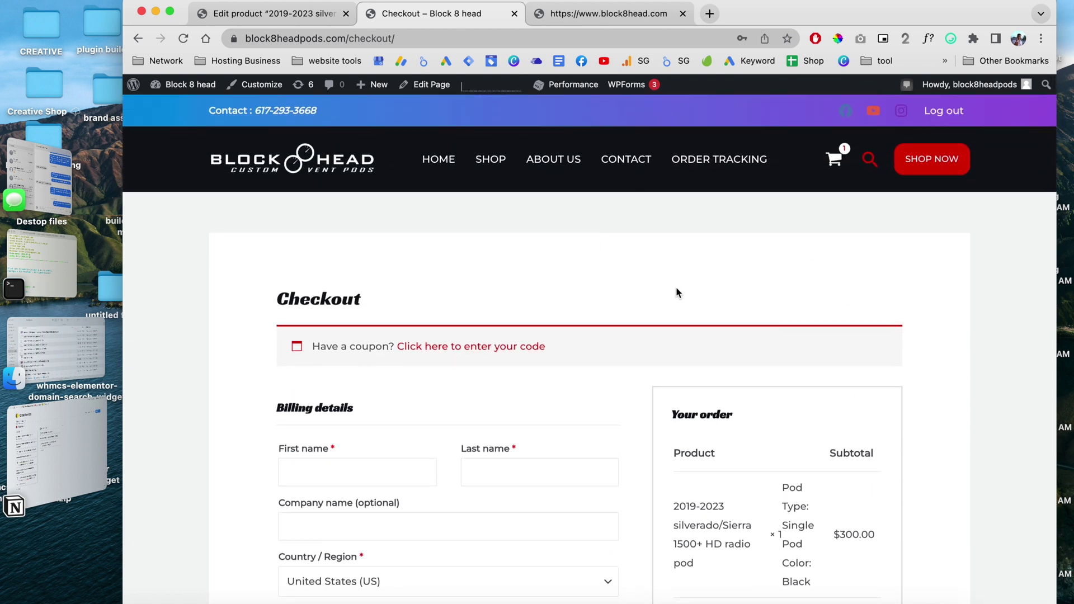